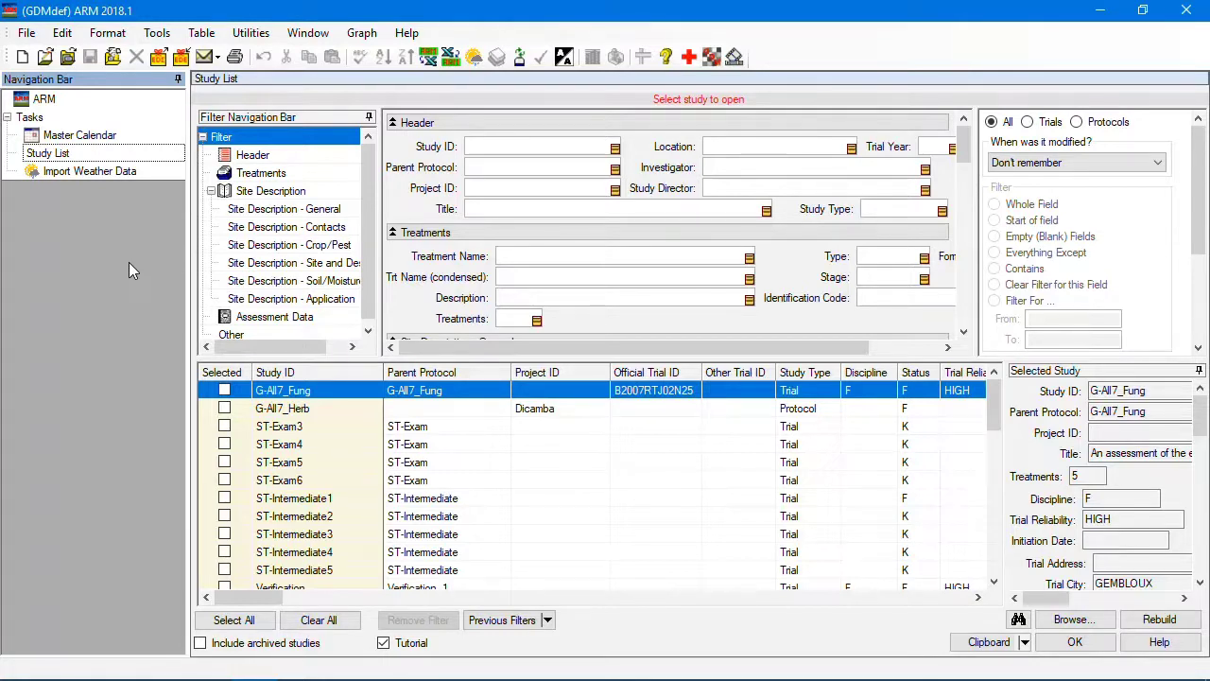
Open the Study List help on using the clipboard and read down to its Available Buttons table.
key(F1)
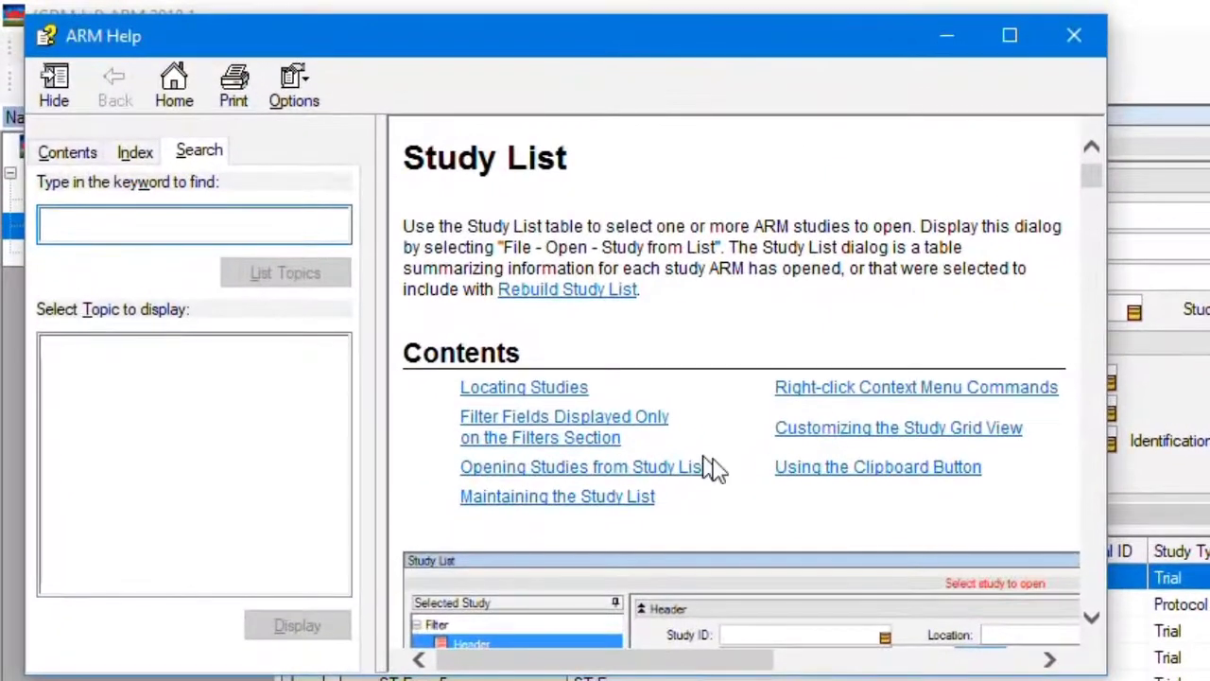
click(849, 472)
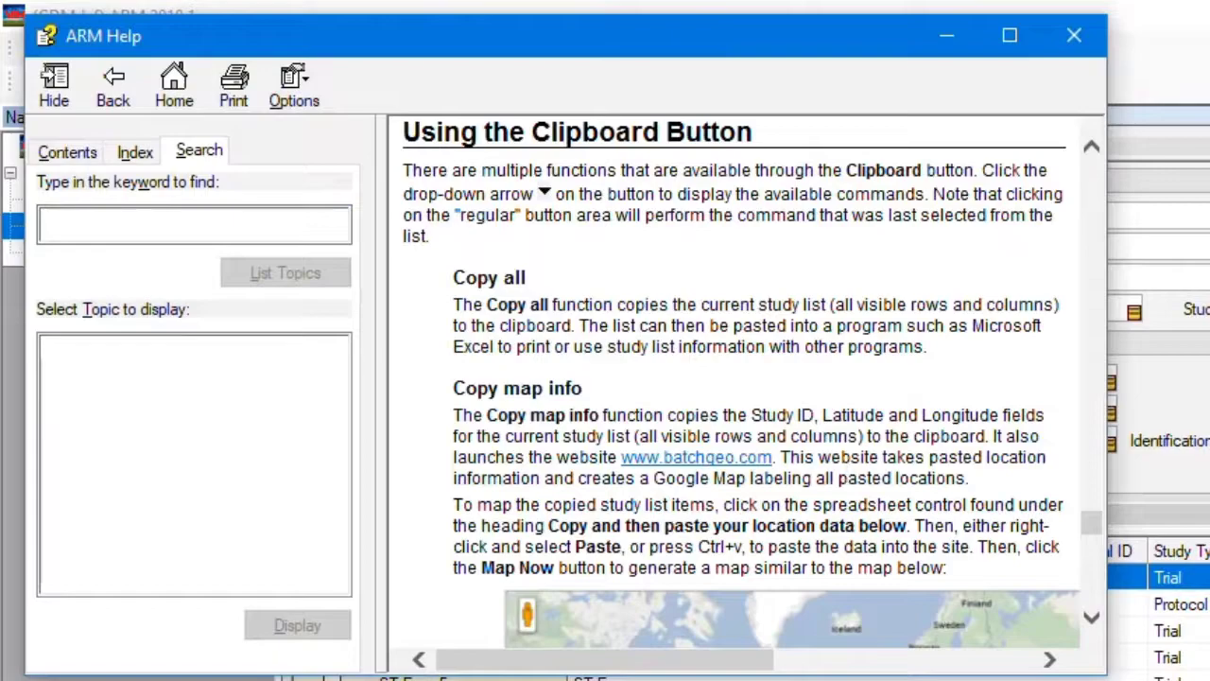
scroll(836, 474, down, 10)
scroll(837, 475, down, 3)
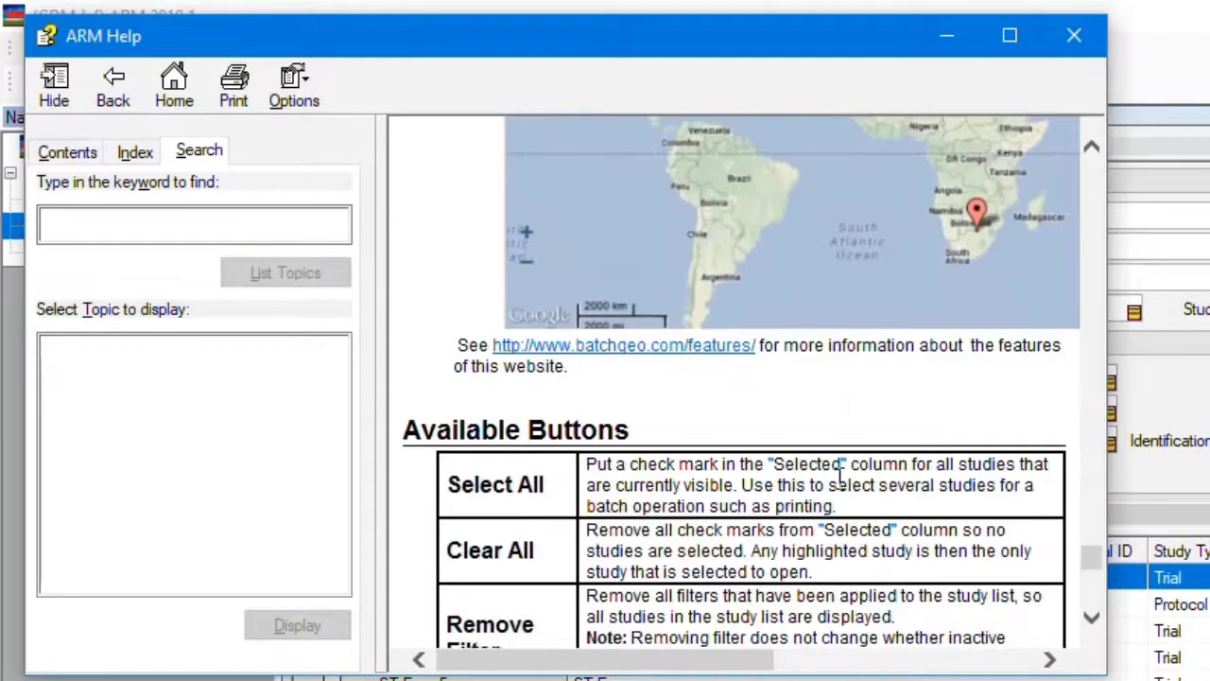
scroll(839, 477, down, 5)
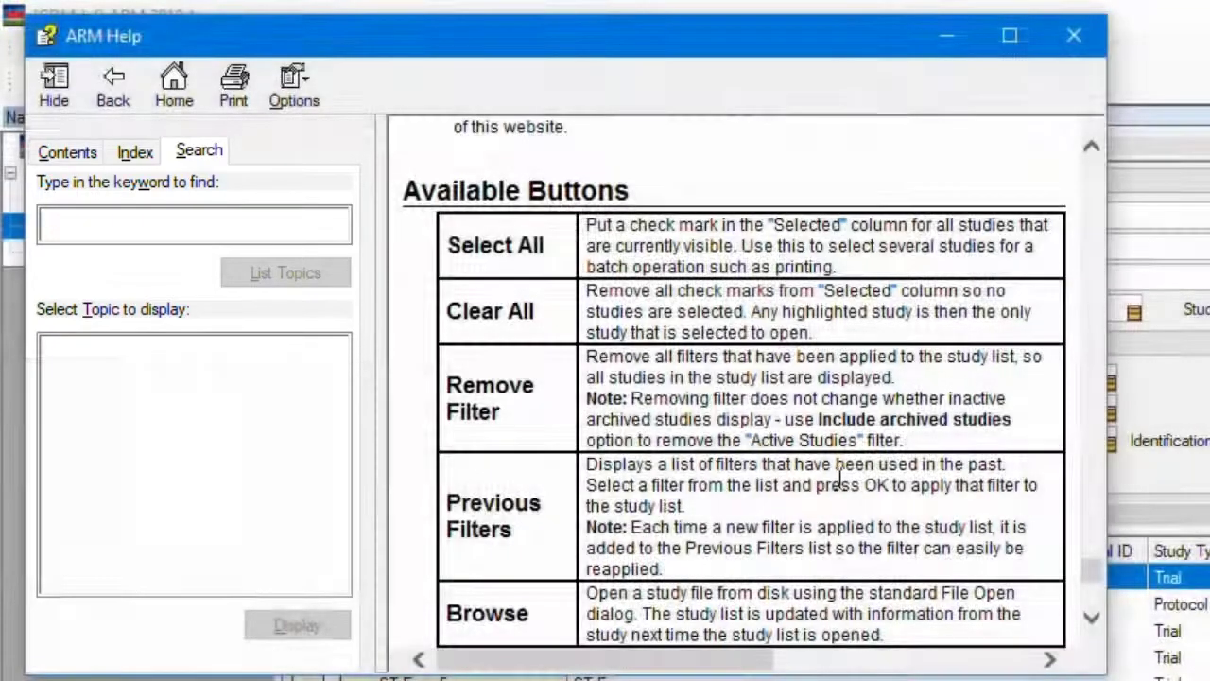
Expand Reporting in the help Contents, look up 'Excel' in the Index, then go to Search.
click(87, 155)
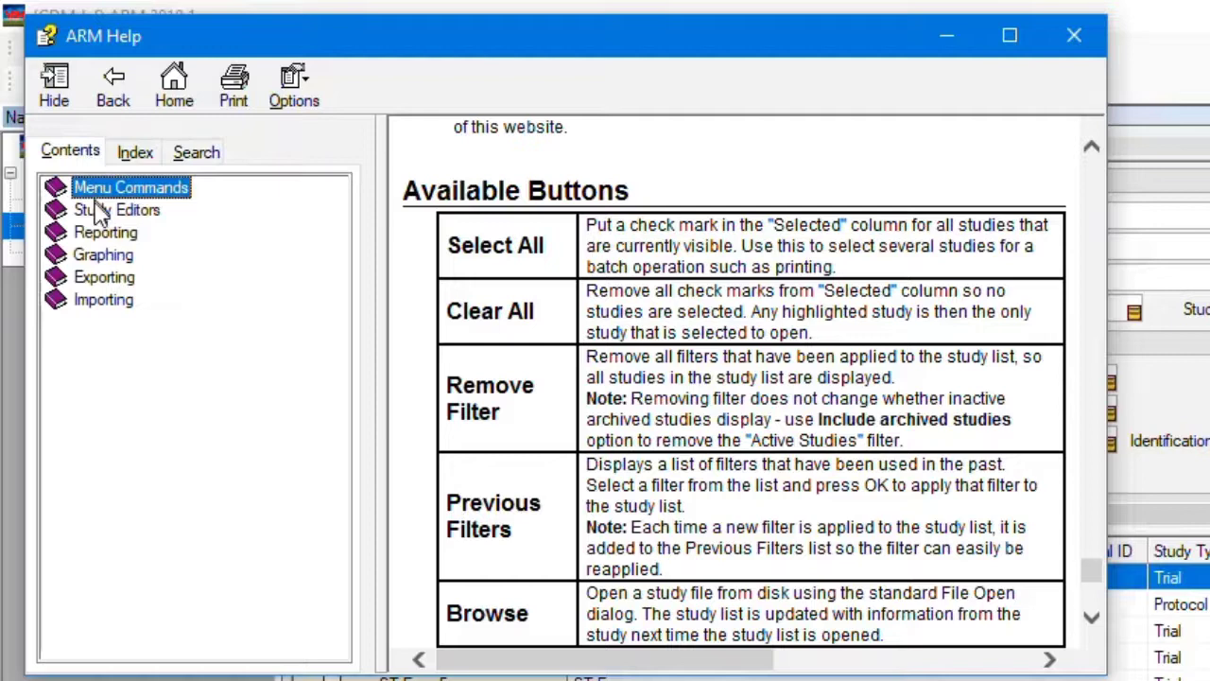
click(128, 235)
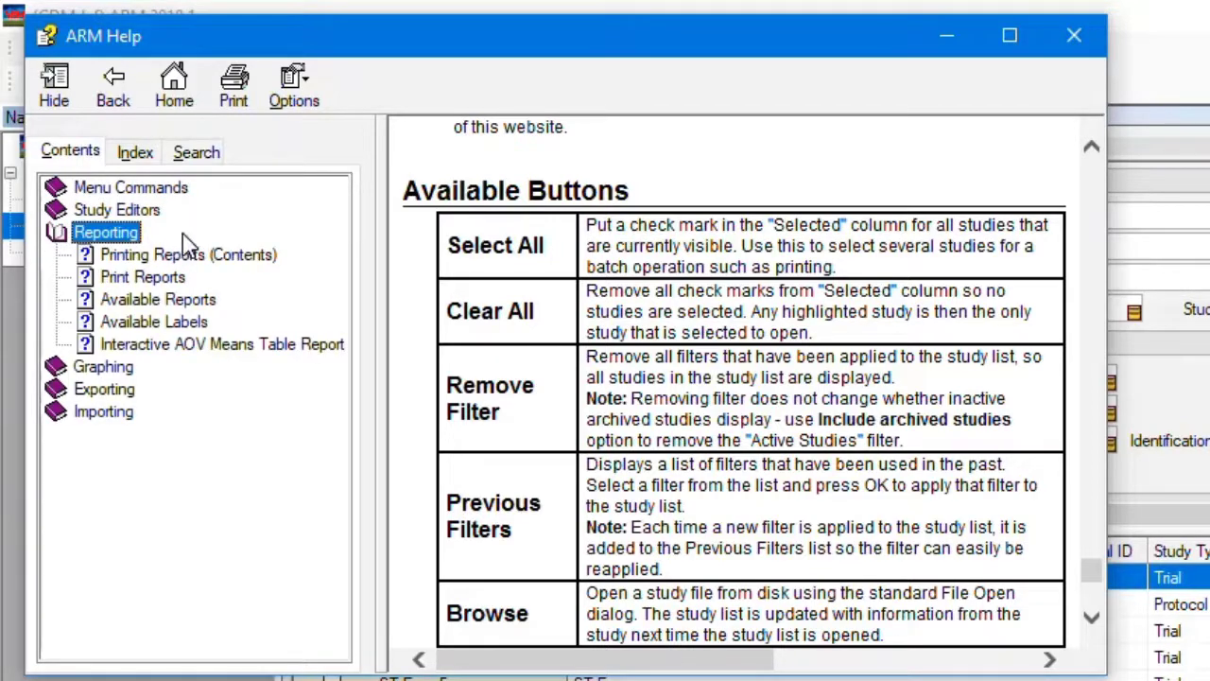
click(150, 155)
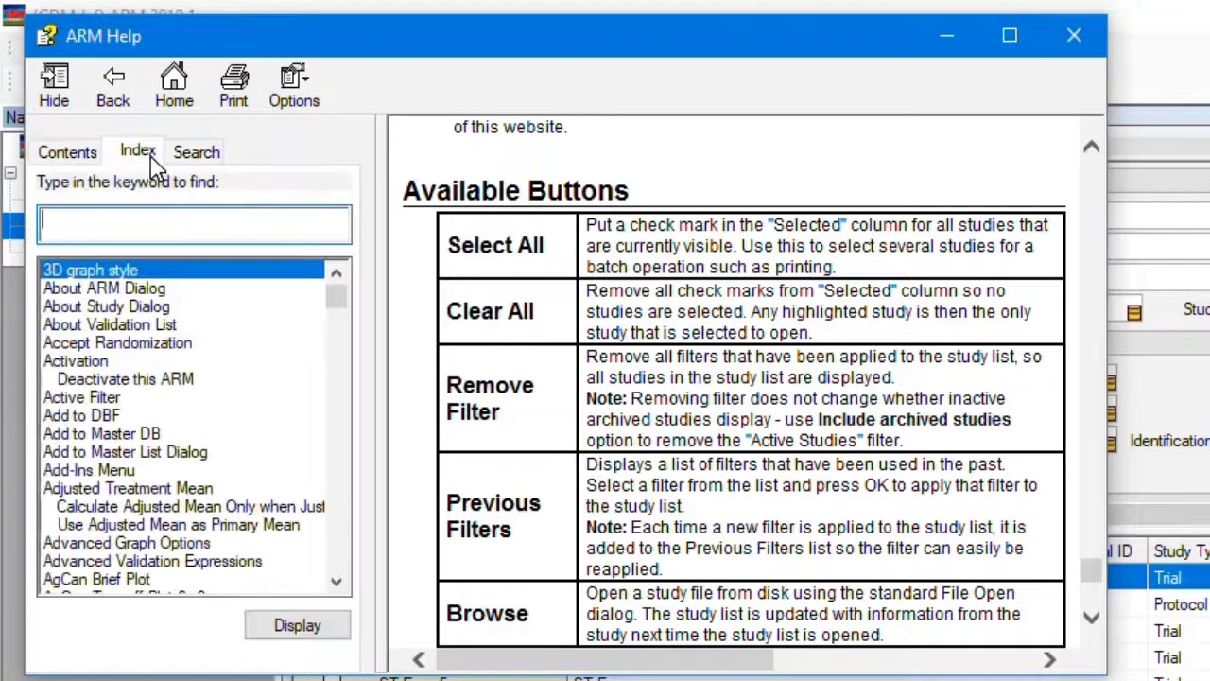
text(E)
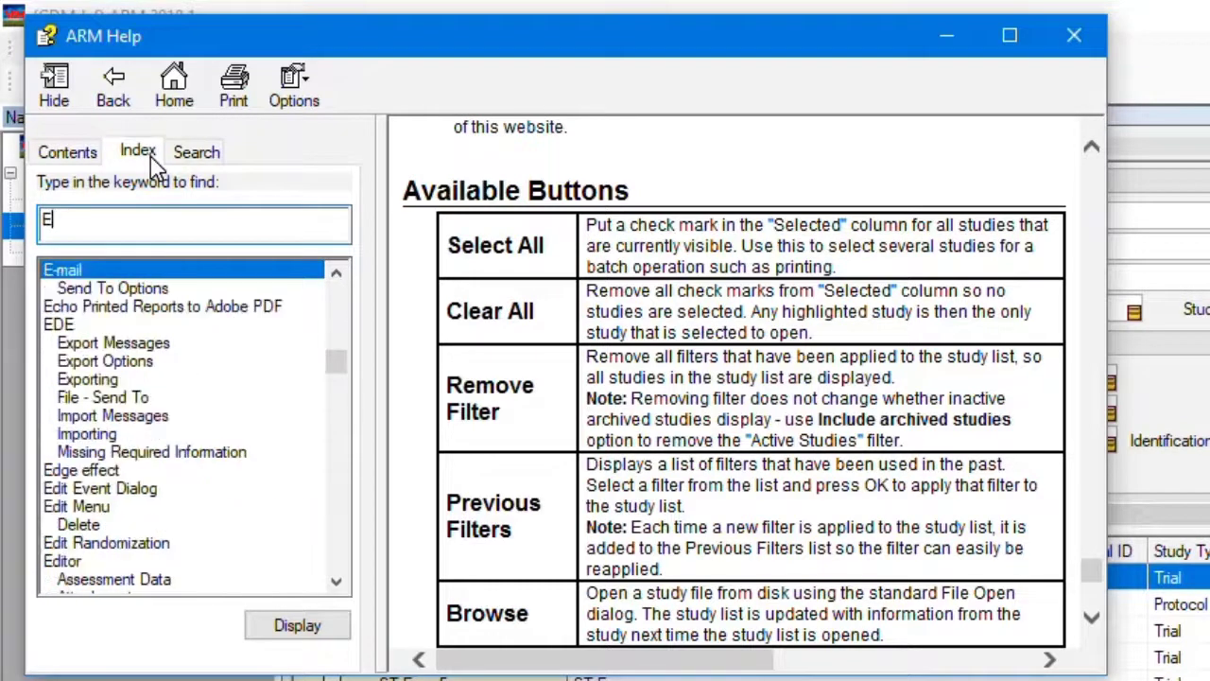
text(xcel)
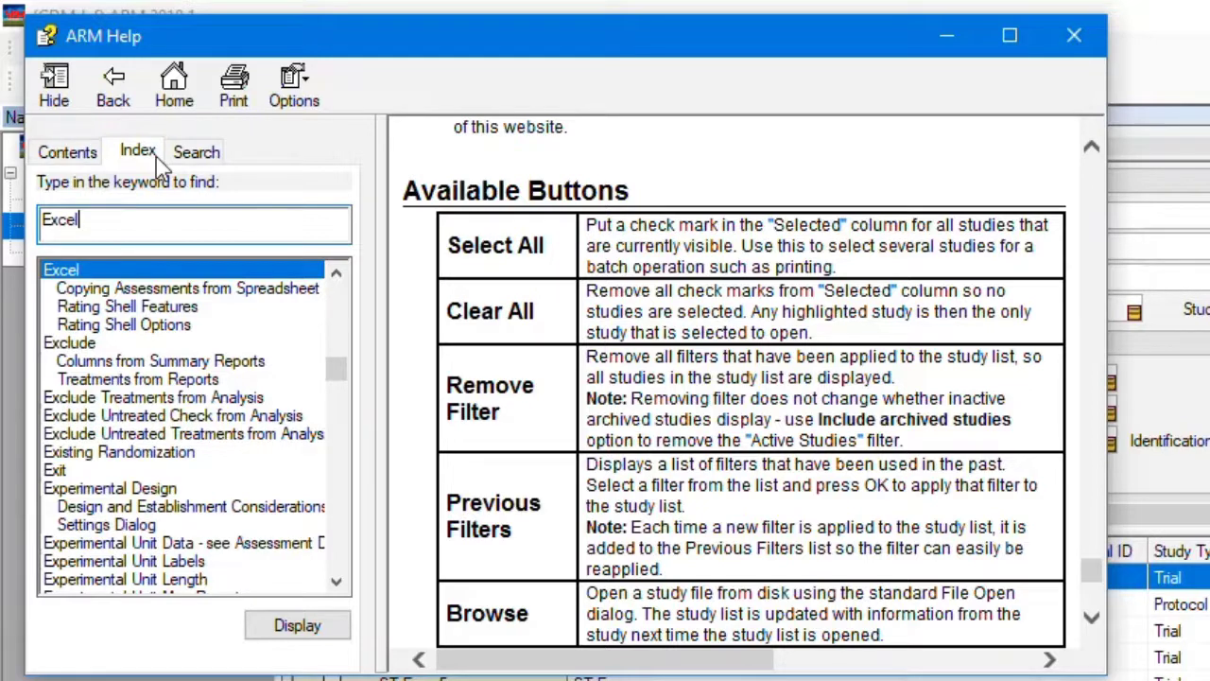
click(191, 160)
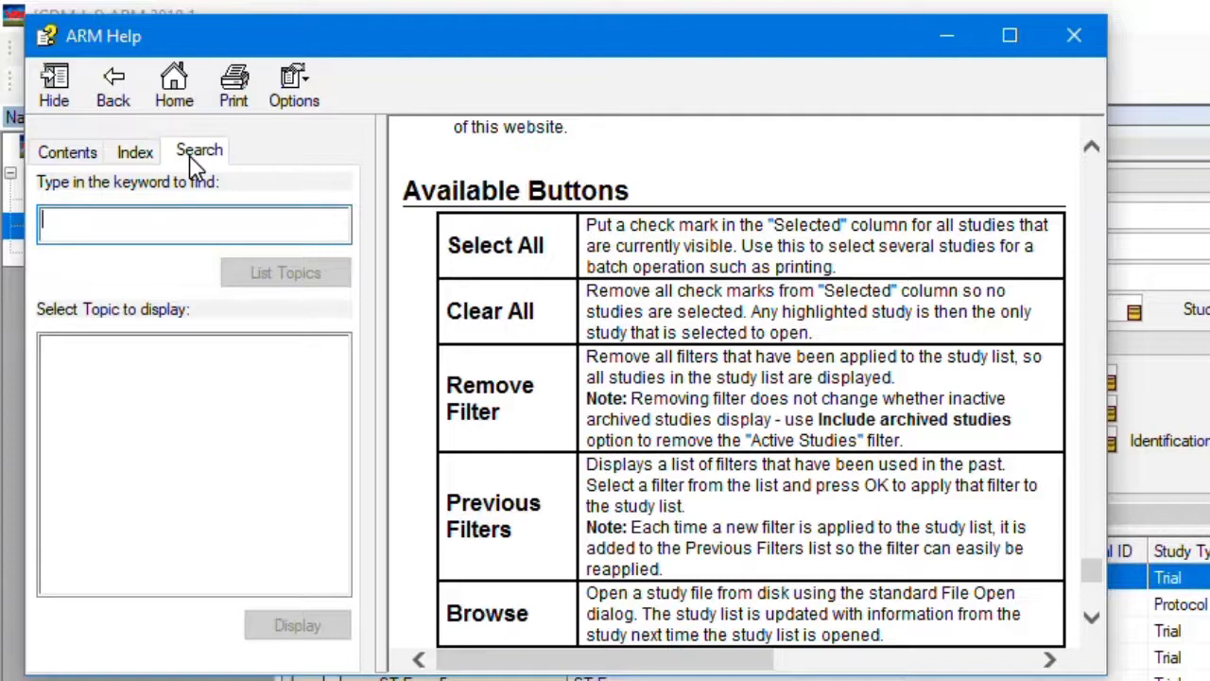
Search help for 'Excel', read the Assessment Data Copy-Paste Examples topic, then close help.
text(Excel)
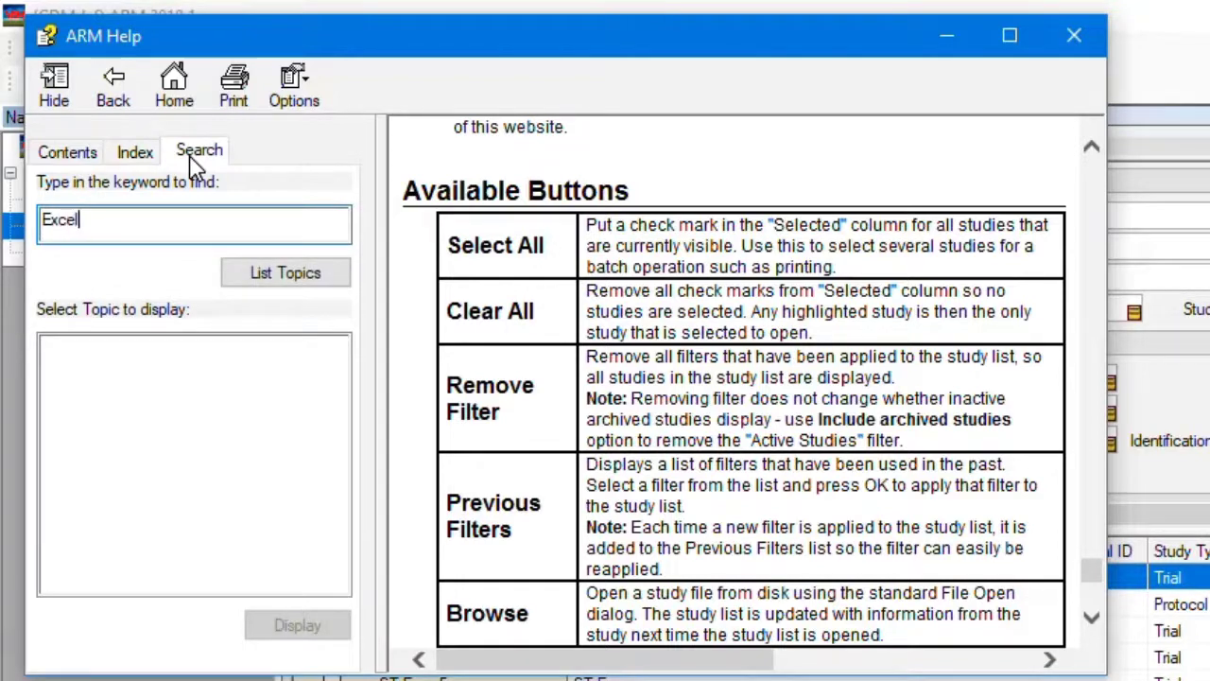
click(321, 276)
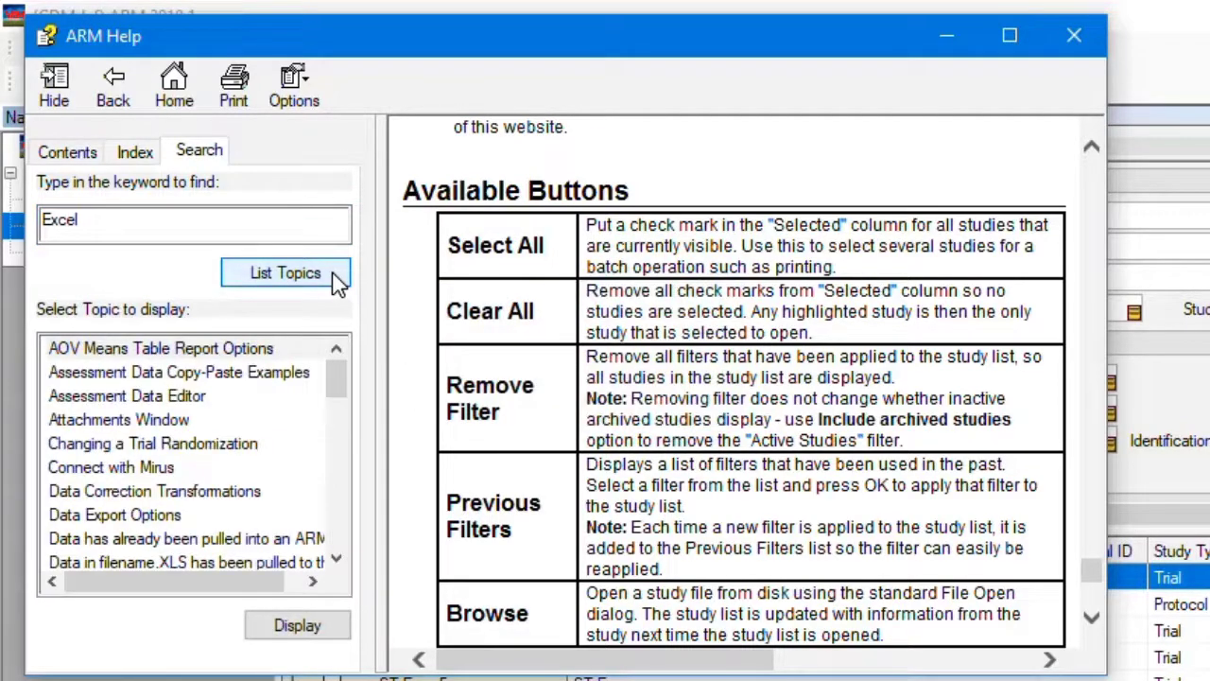
double_click(258, 378)
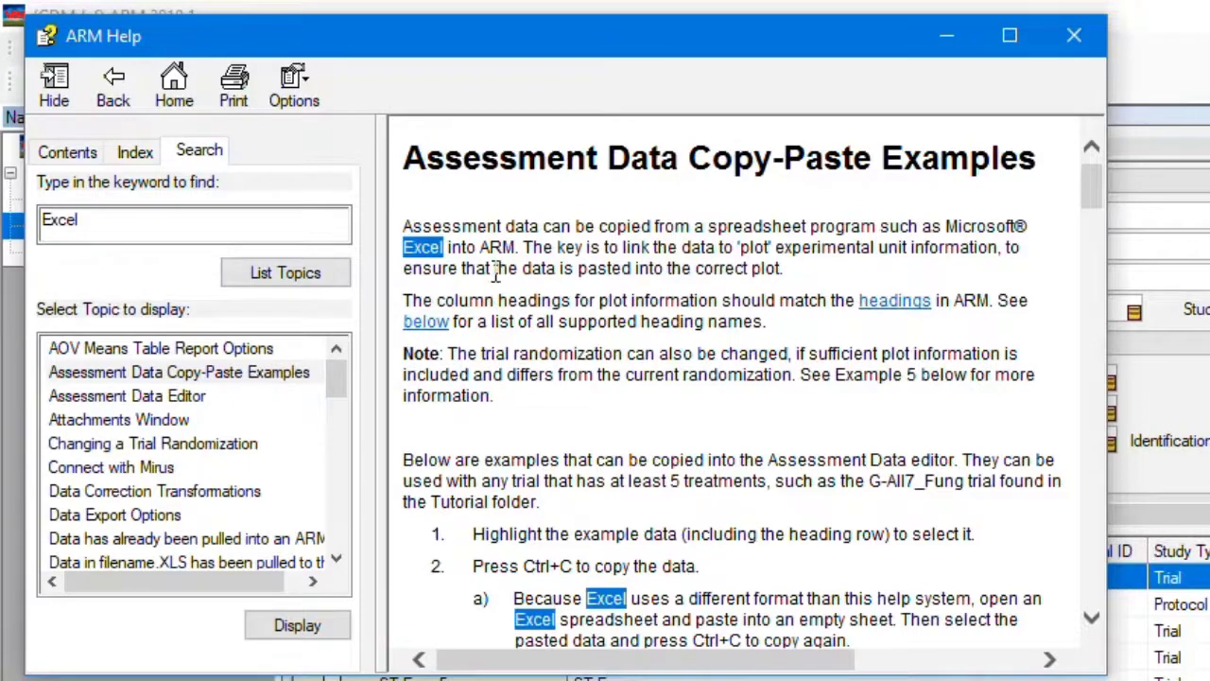
click(1074, 36)
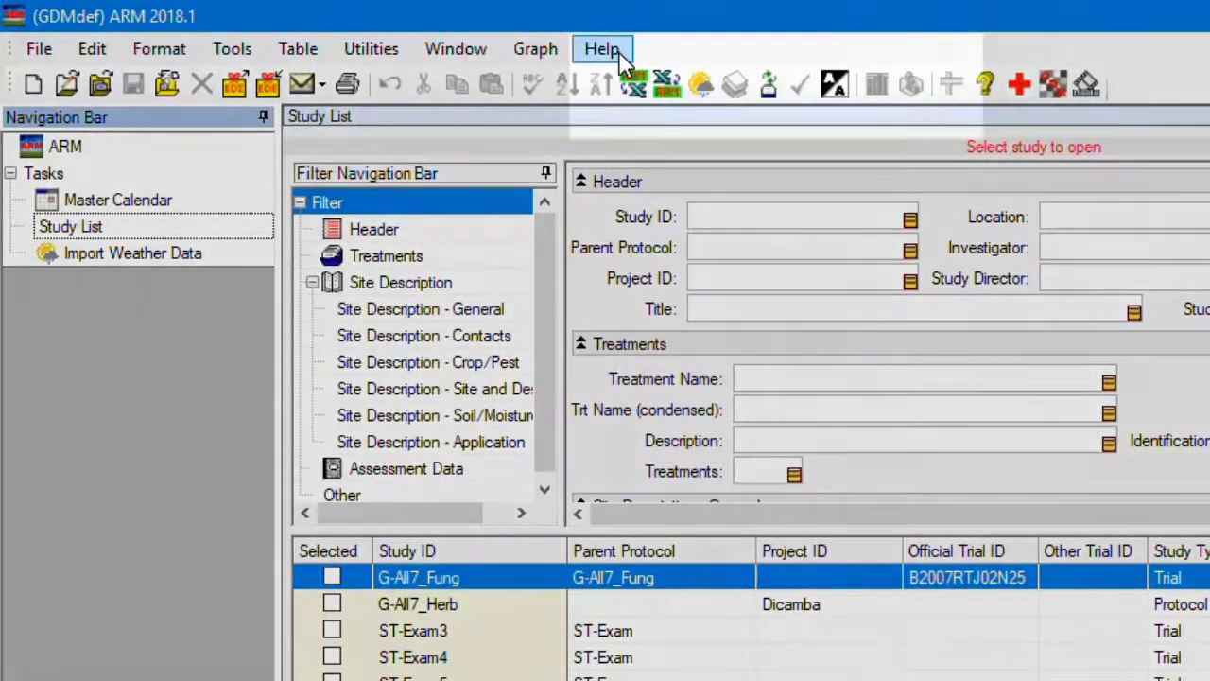
click(617, 52)
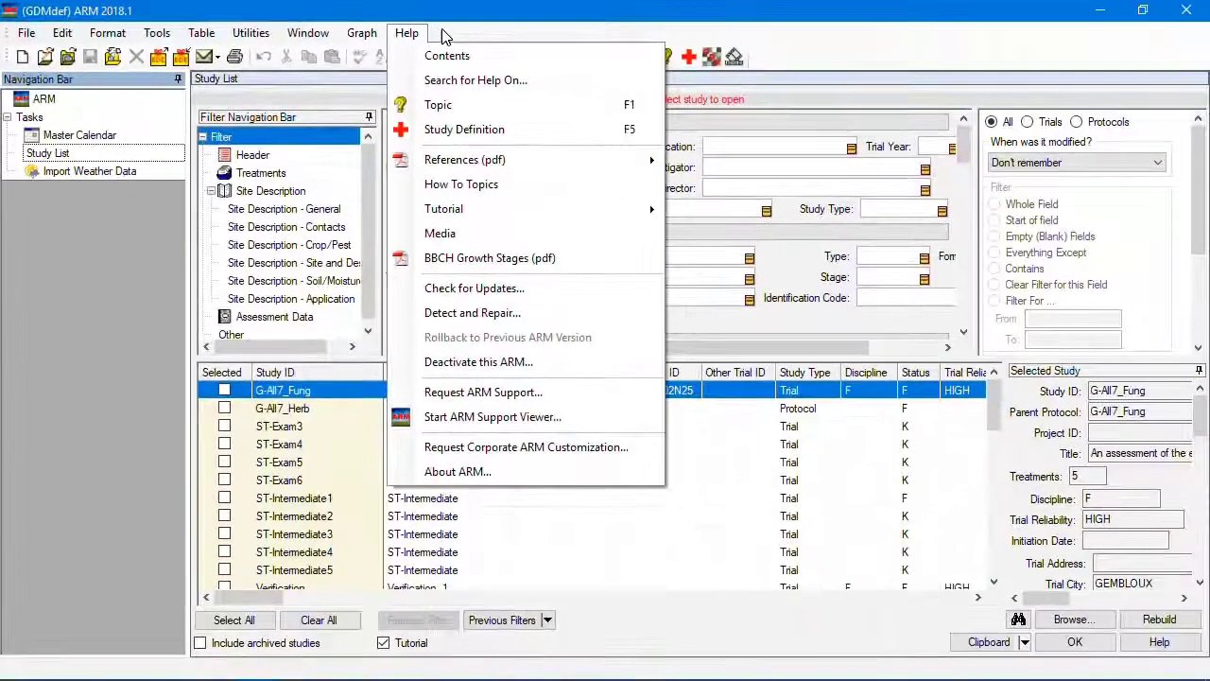
click(446, 35)
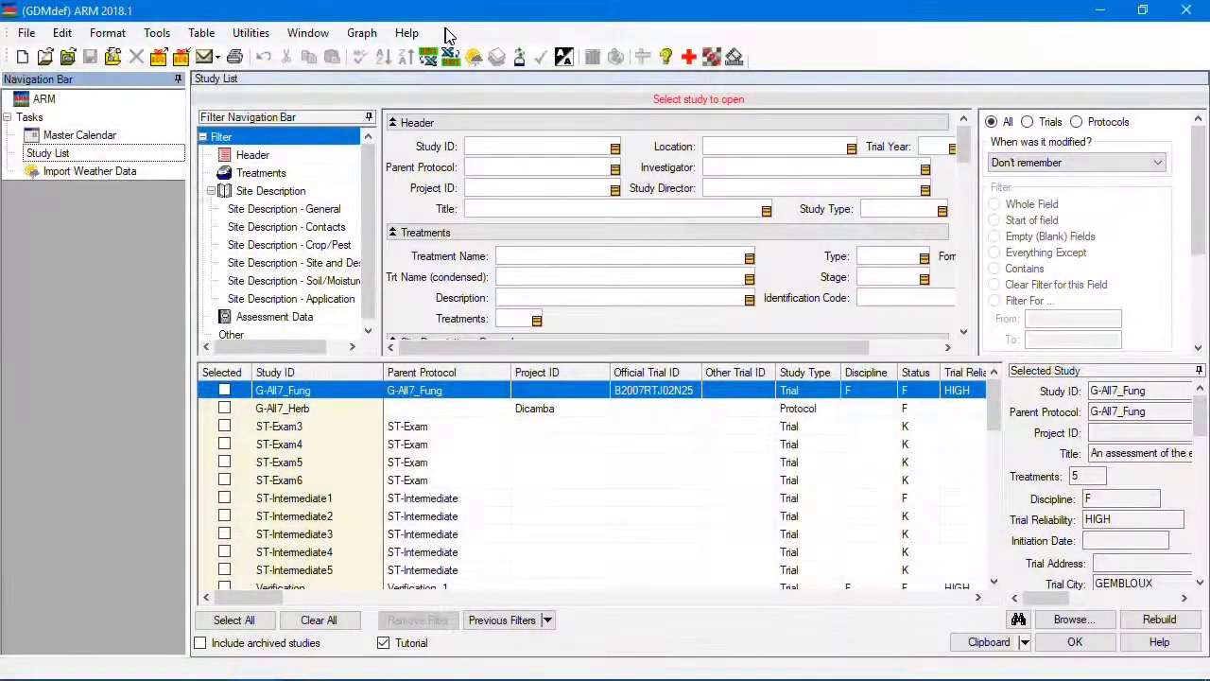
Show only trials, open the G-All7_Fung trial, and display its Treatments table.
click(1047, 124)
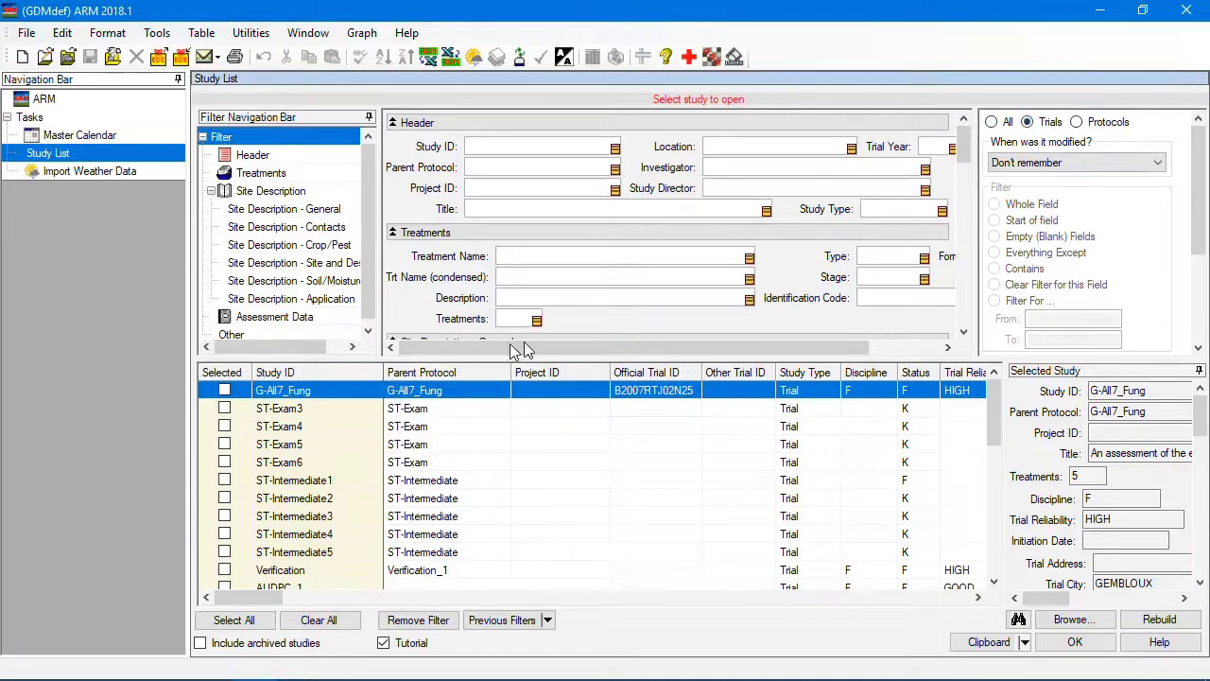
click(345, 389)
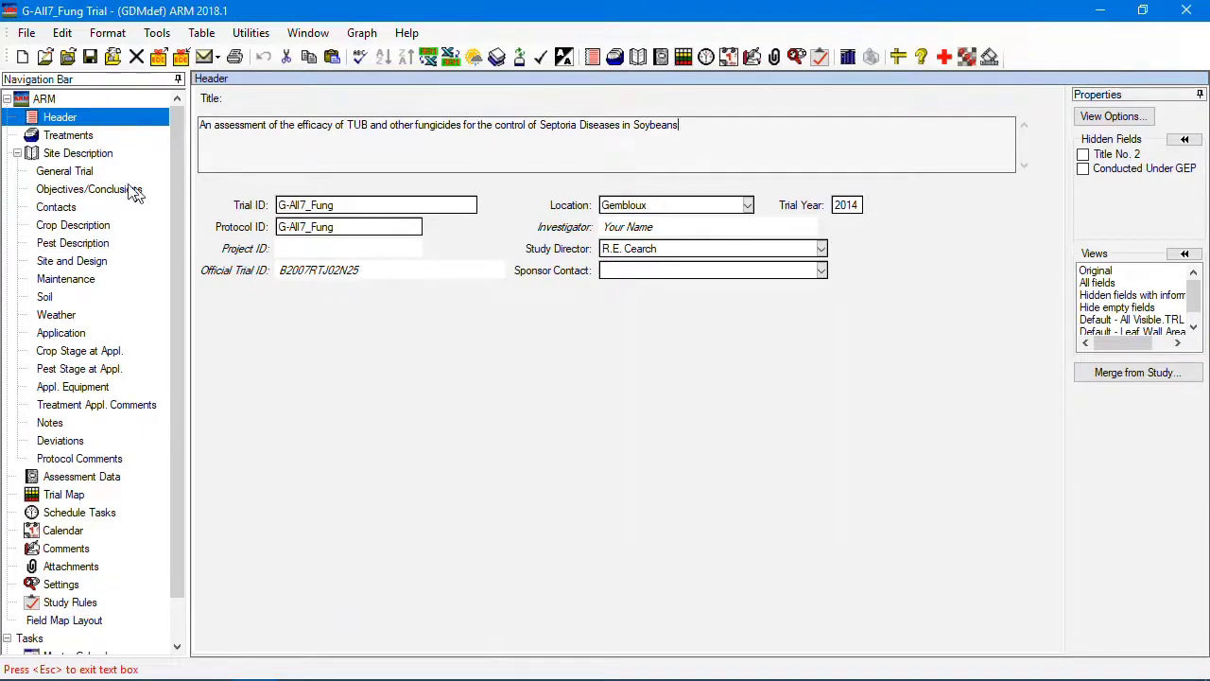
click(74, 140)
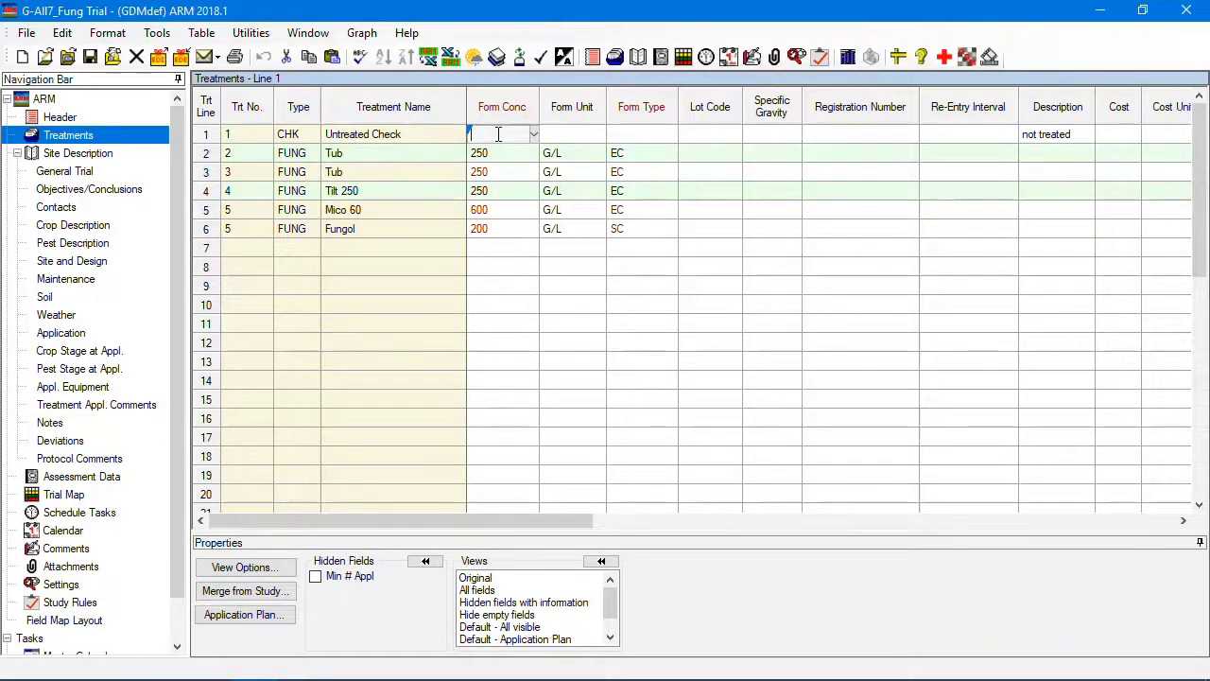
View the Formulation Concentration study definition help, check its Index and Search, then close it.
key(F5)
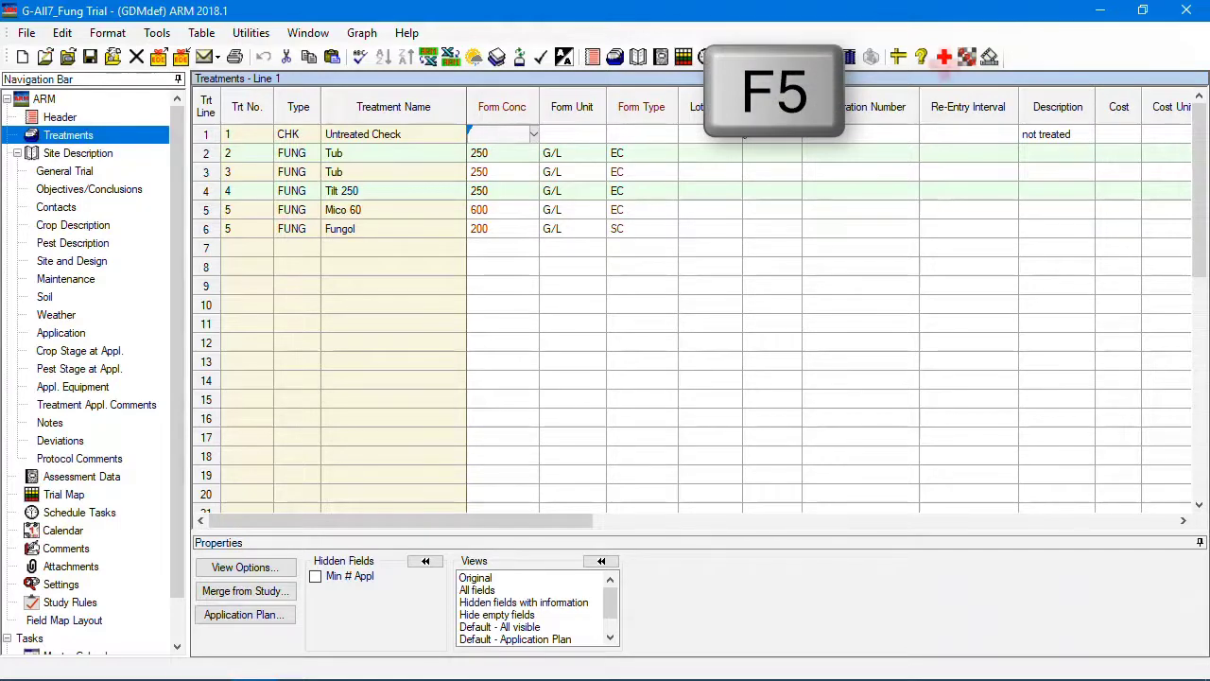
click(945, 60)
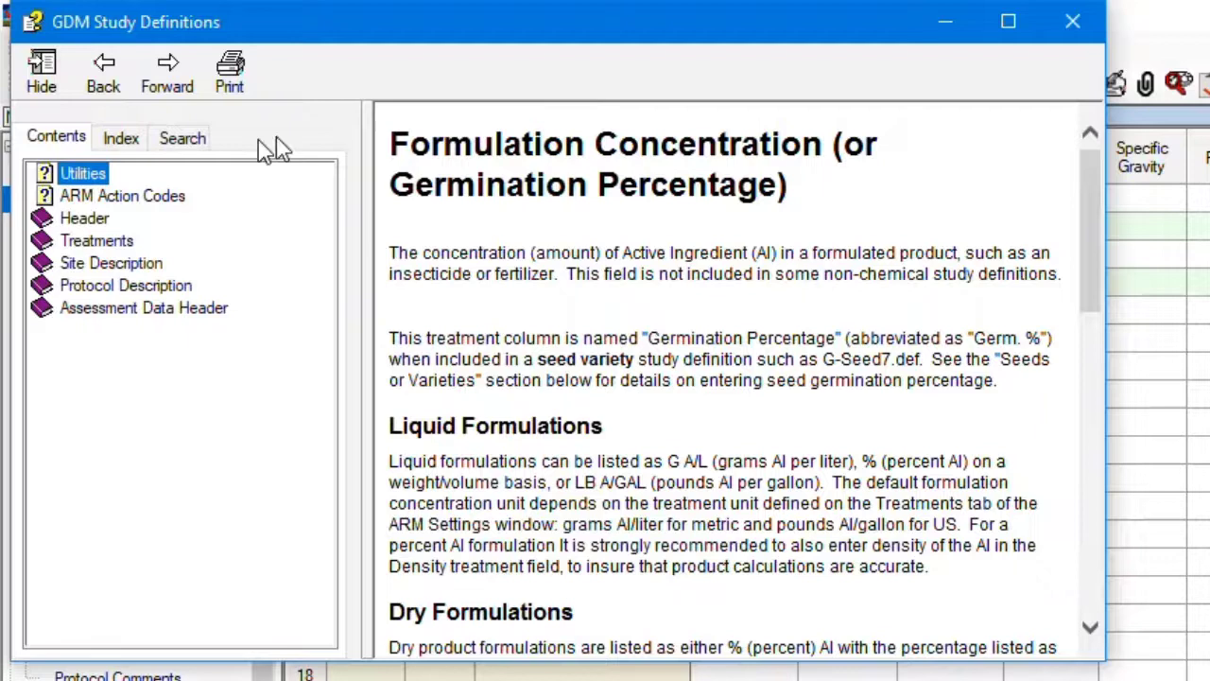
click(133, 145)
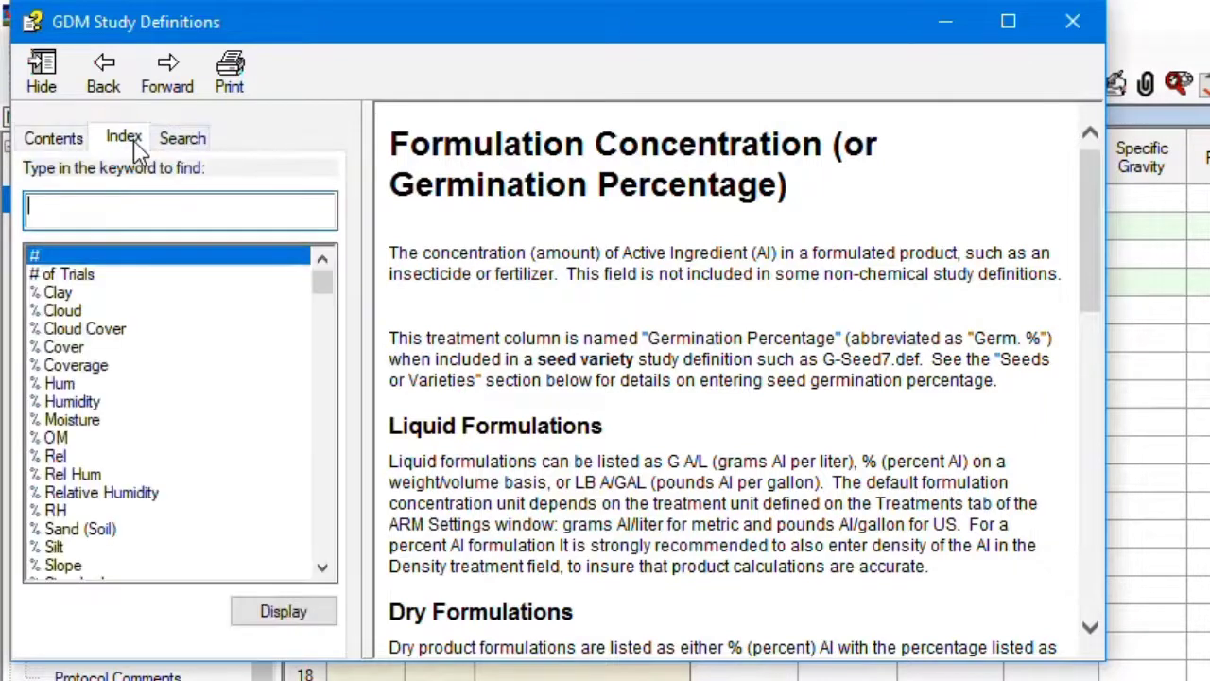
click(185, 140)
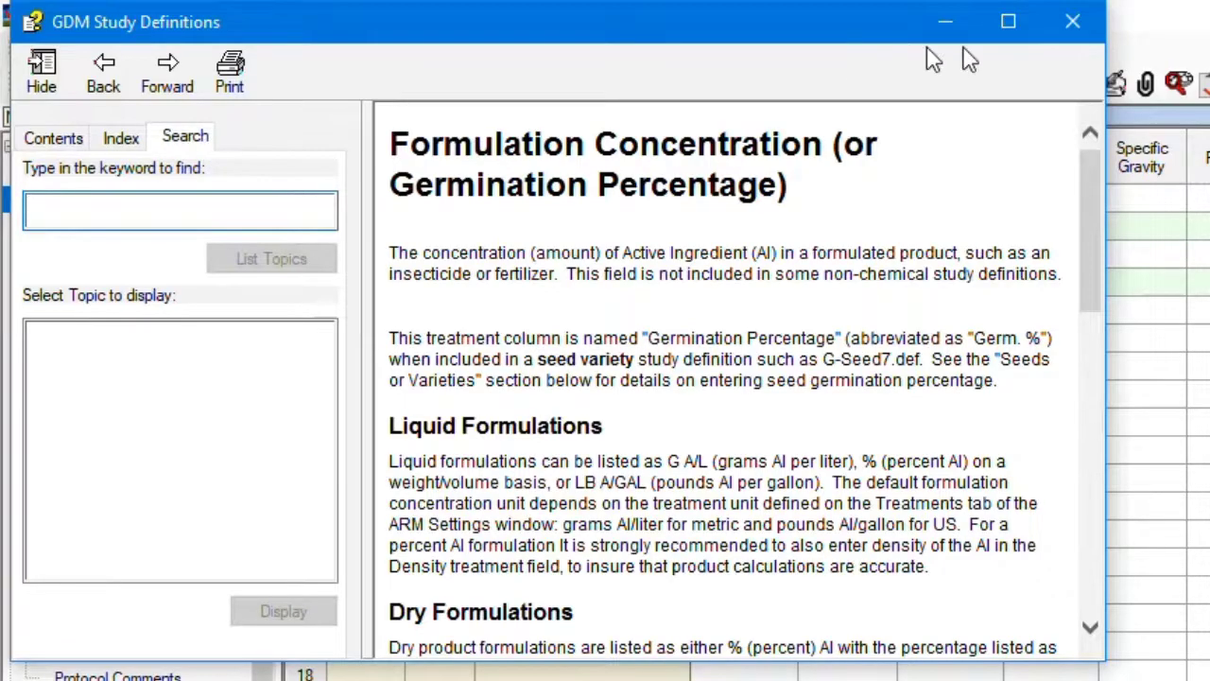
click(1069, 22)
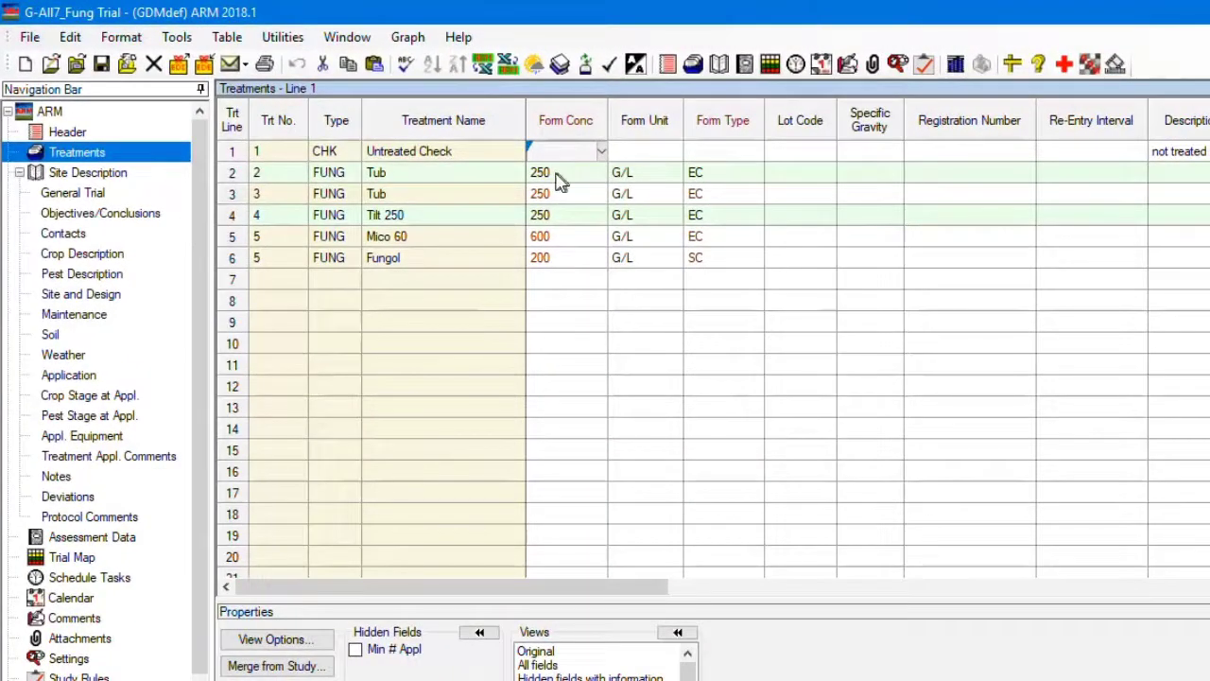
Select treatment 2's Form Conc cell and open the Quick Reference PDF from Help references.
click(557, 178)
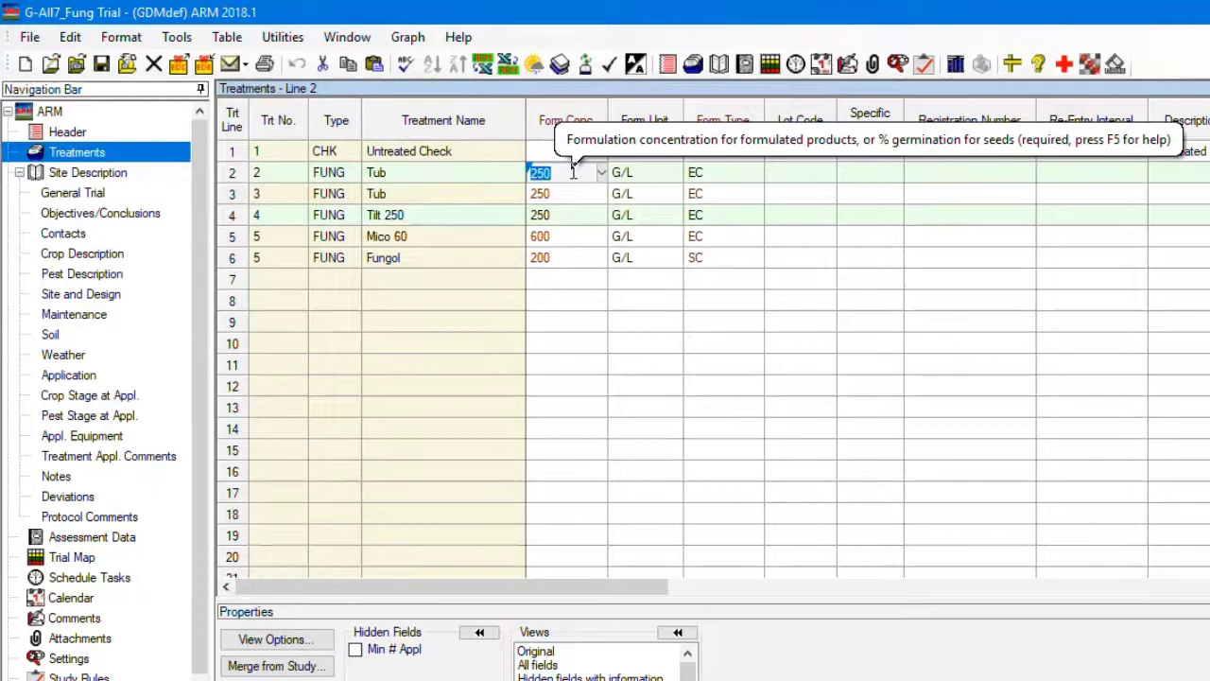
click(458, 38)
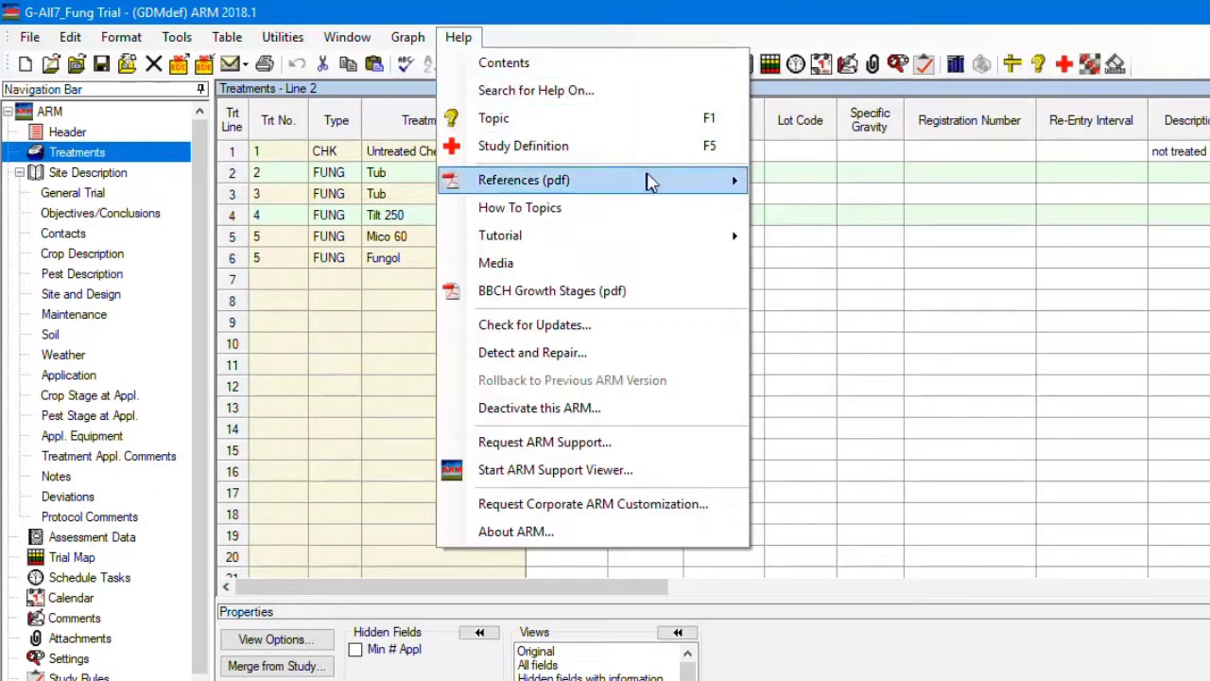
mouse_move(667, 183)
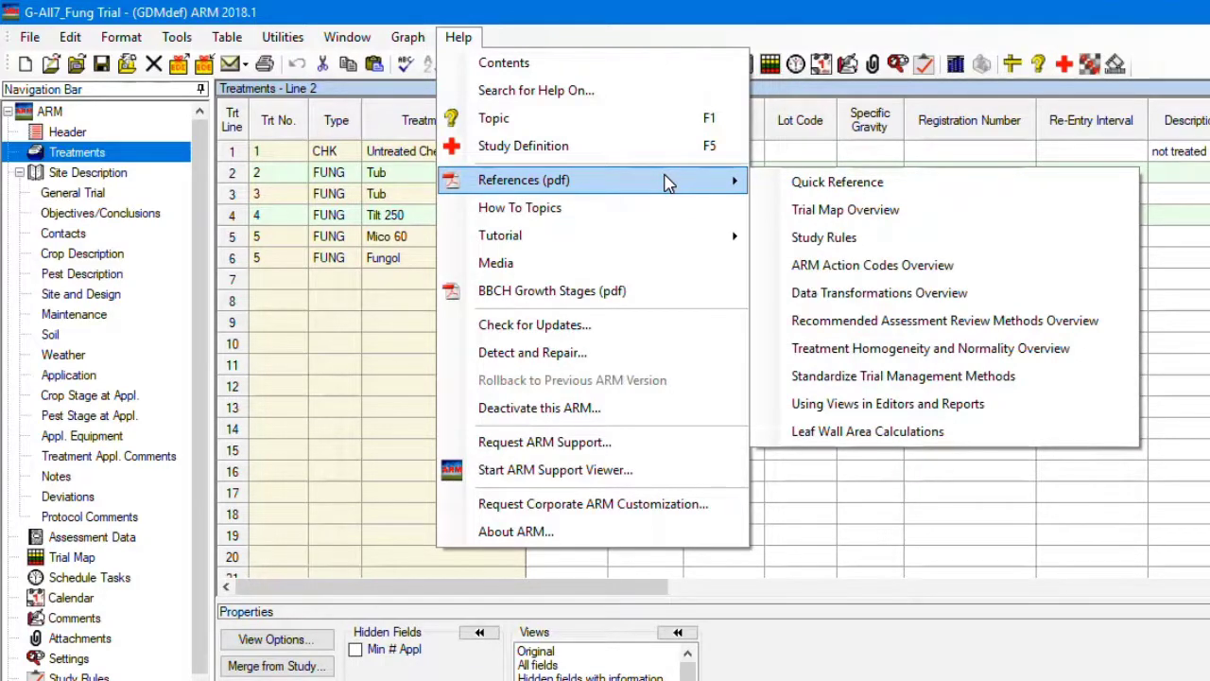
click(765, 187)
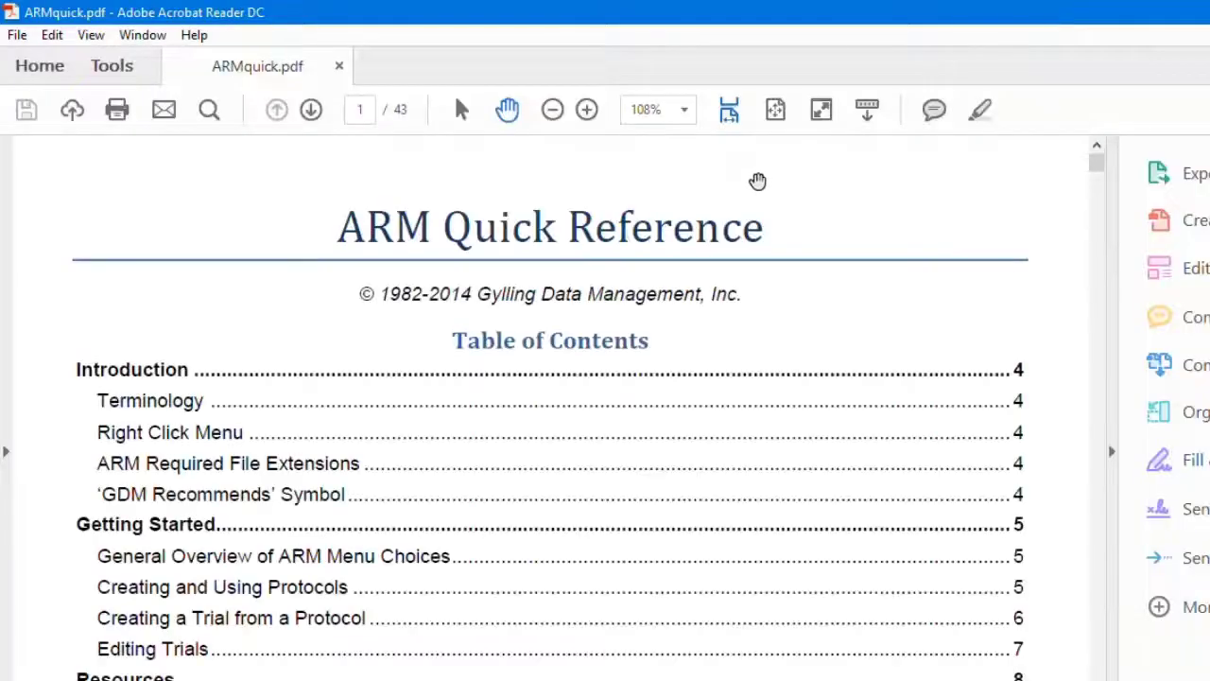
Jump to the Keyboard Commands page of the Quick Reference PDF, then return to ARM.
drag(1053, 658, 1066, 192)
scroll(1066, 194, down, 10)
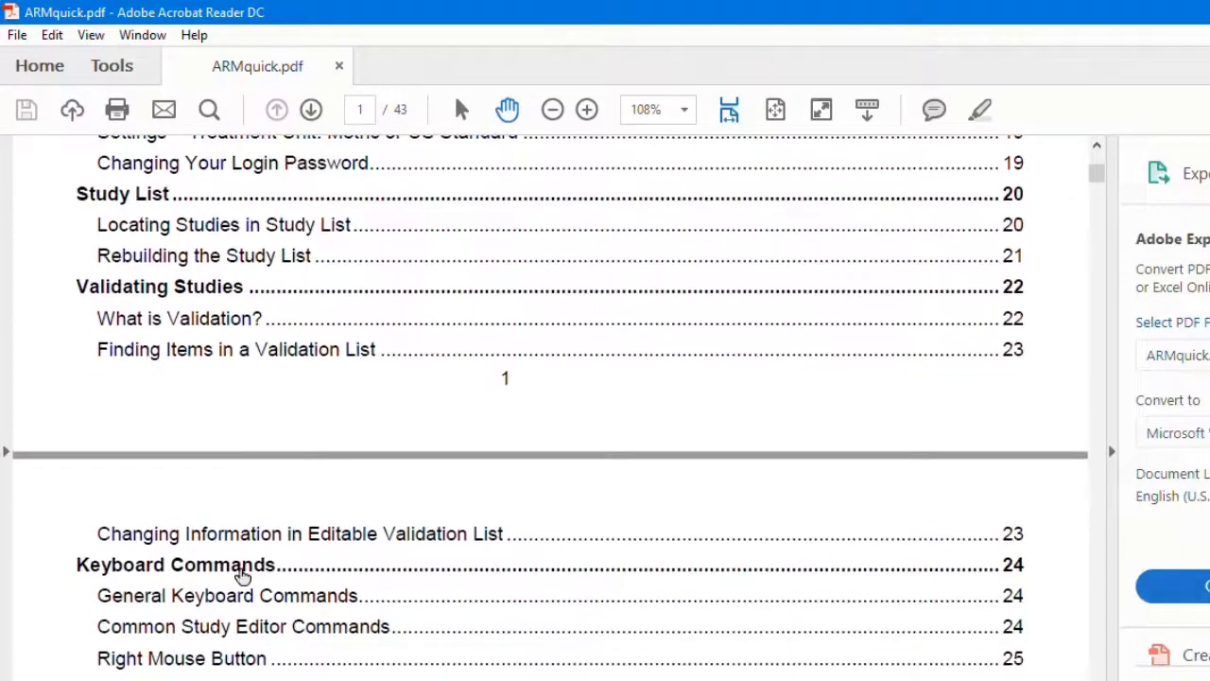
click(241, 569)
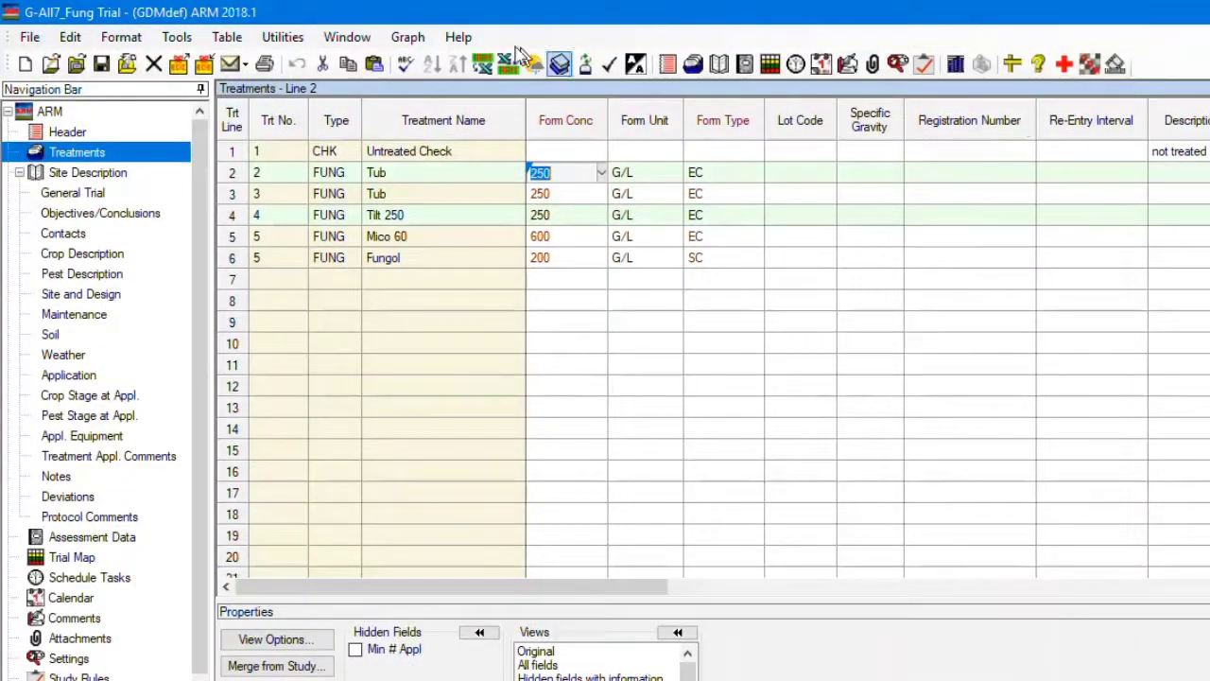
click(458, 38)
Open How To Topics and advance through the topics to Setting Program Options.
mouse_move(708, 189)
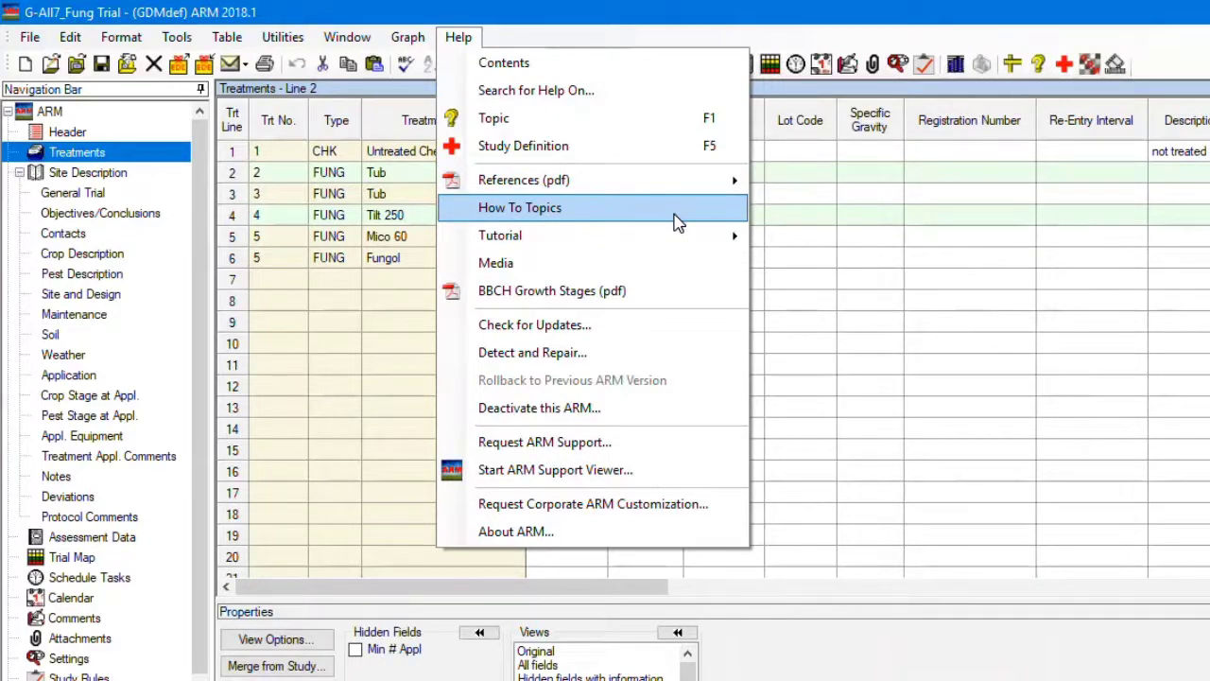
click(677, 221)
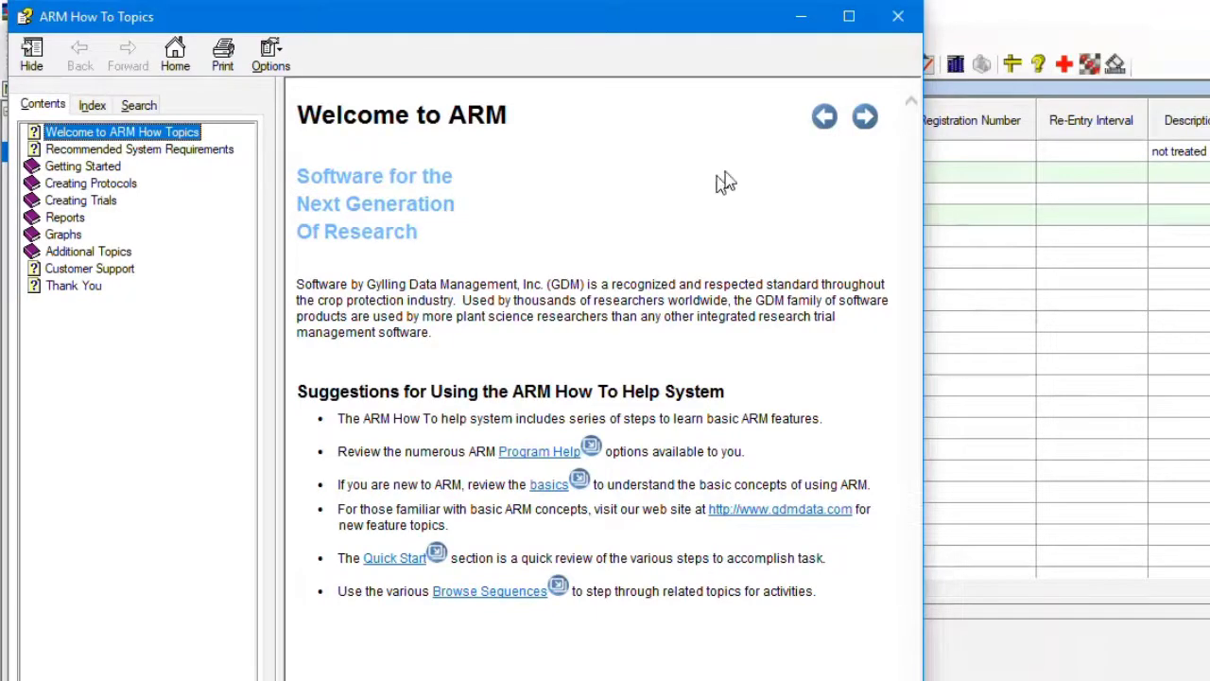
click(865, 119)
click(865, 119)
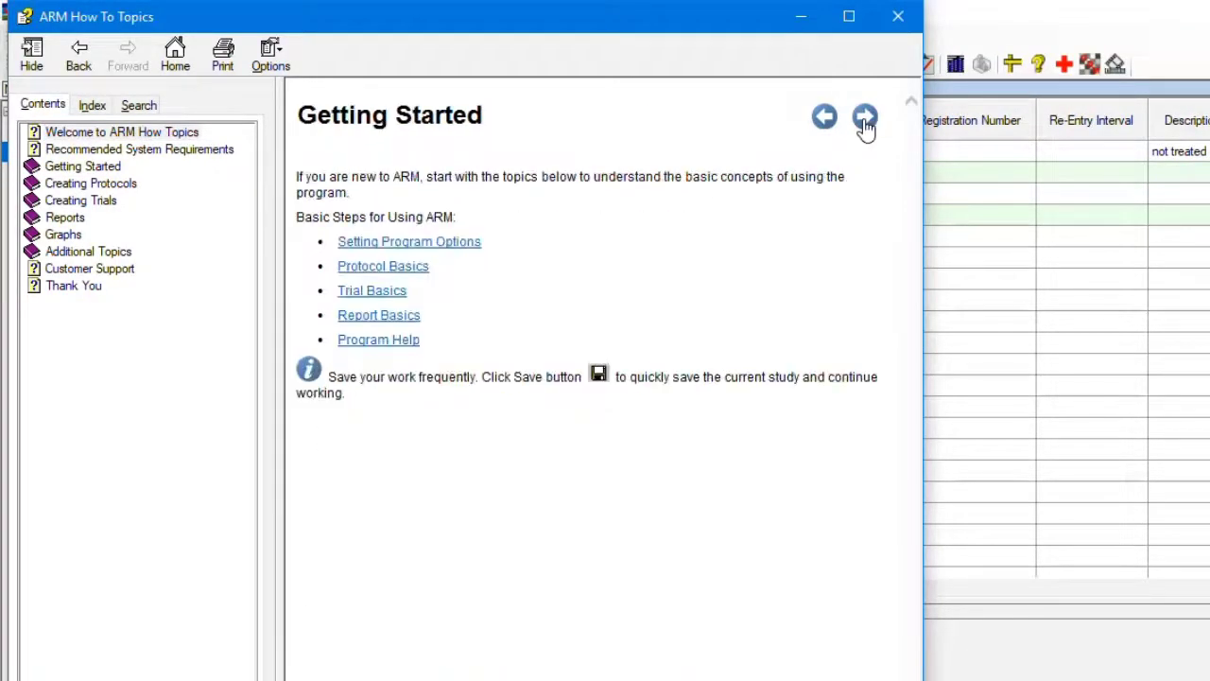
click(864, 119)
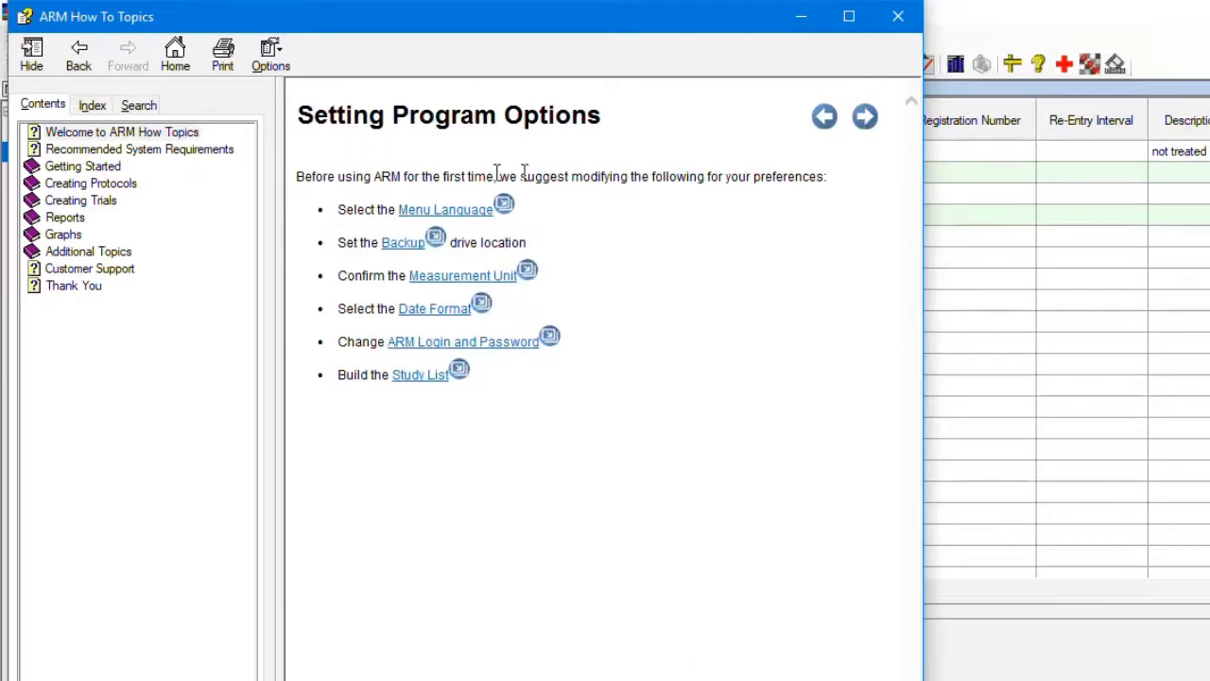
Read the Getting Started pages on Protocol, Trial and Report Basics, then close the help.
click(109, 169)
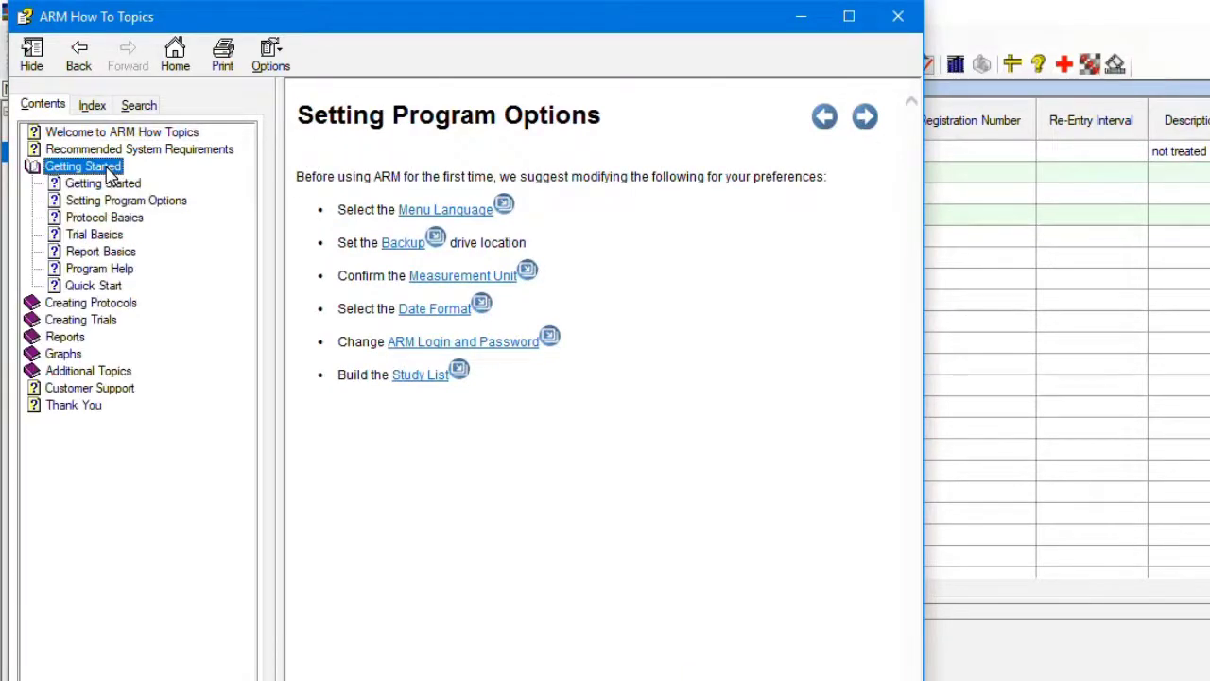
click(119, 220)
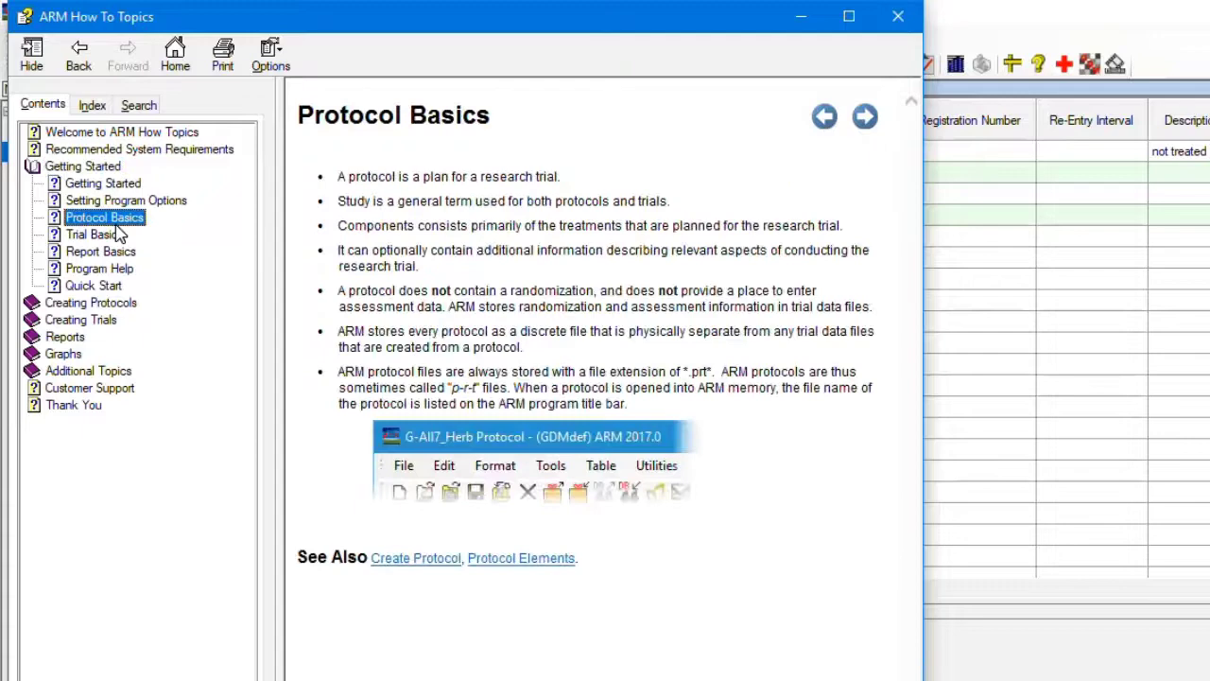
click(118, 236)
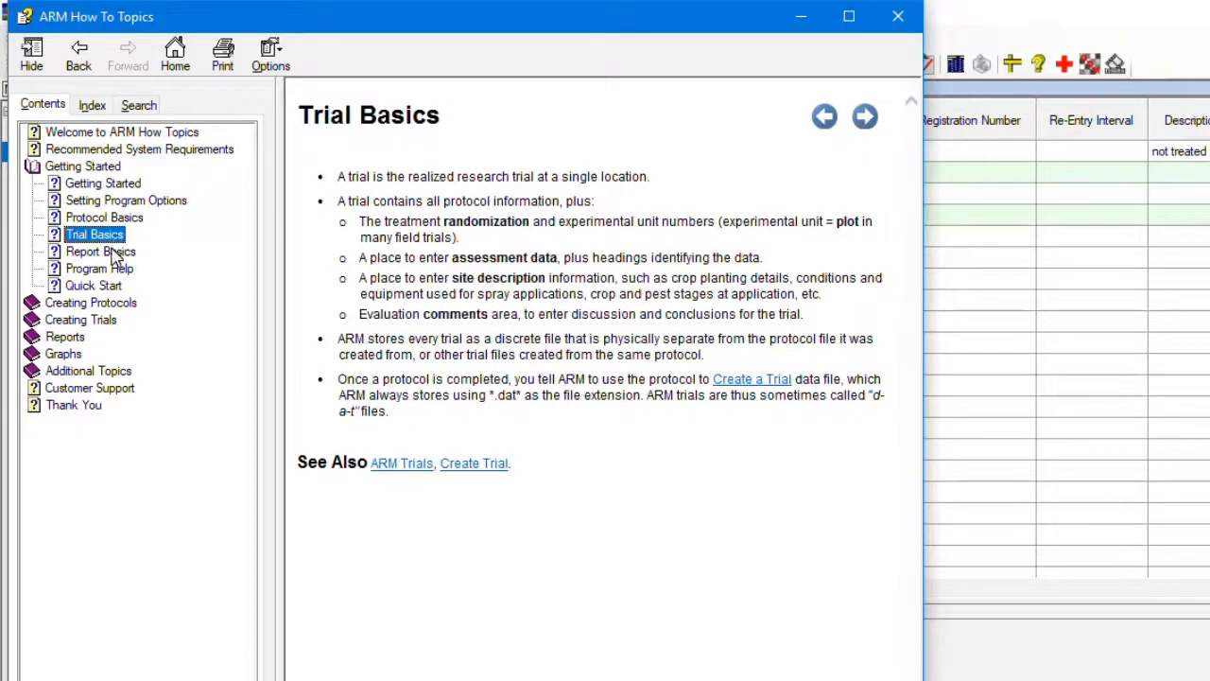
click(112, 253)
click(898, 17)
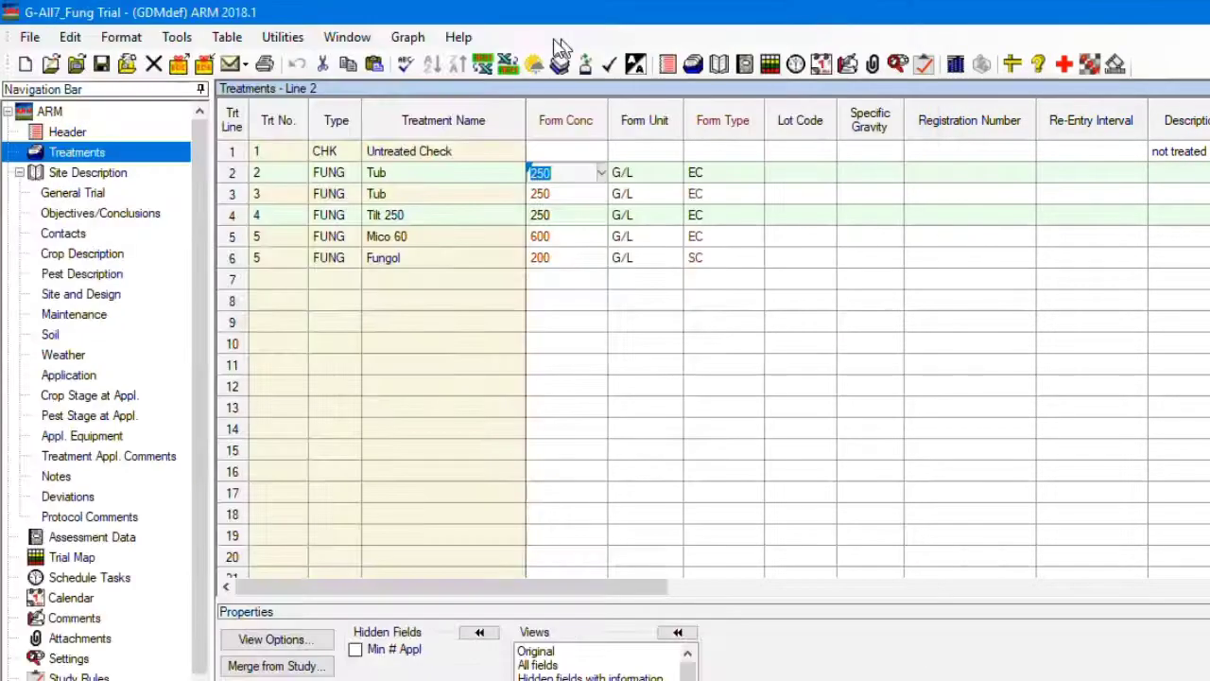
click(461, 37)
mouse_move(676, 244)
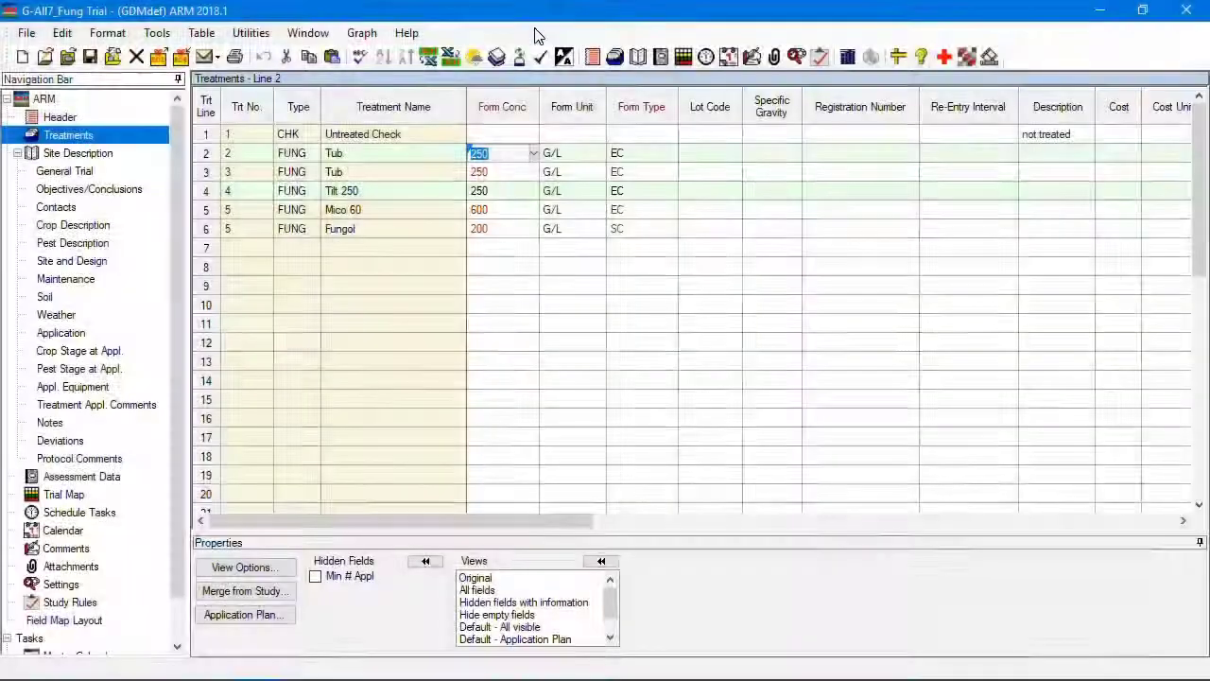
Submit an ARM support request that includes the current ARM study.
click(413, 45)
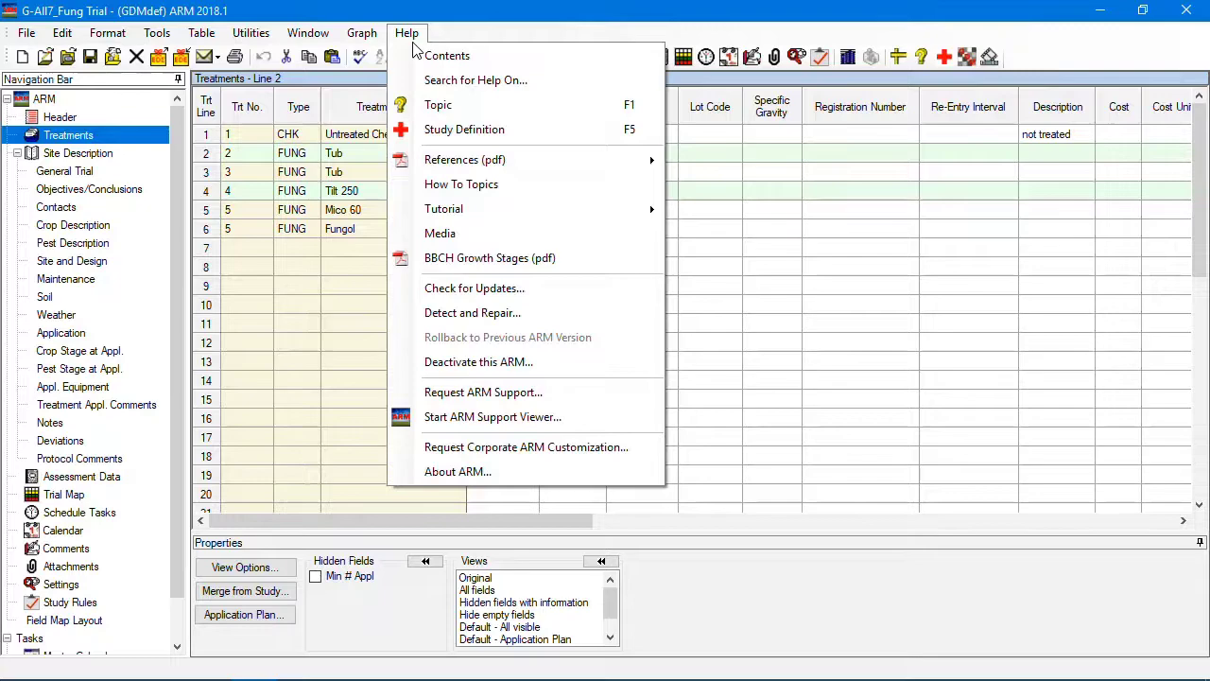
click(409, 391)
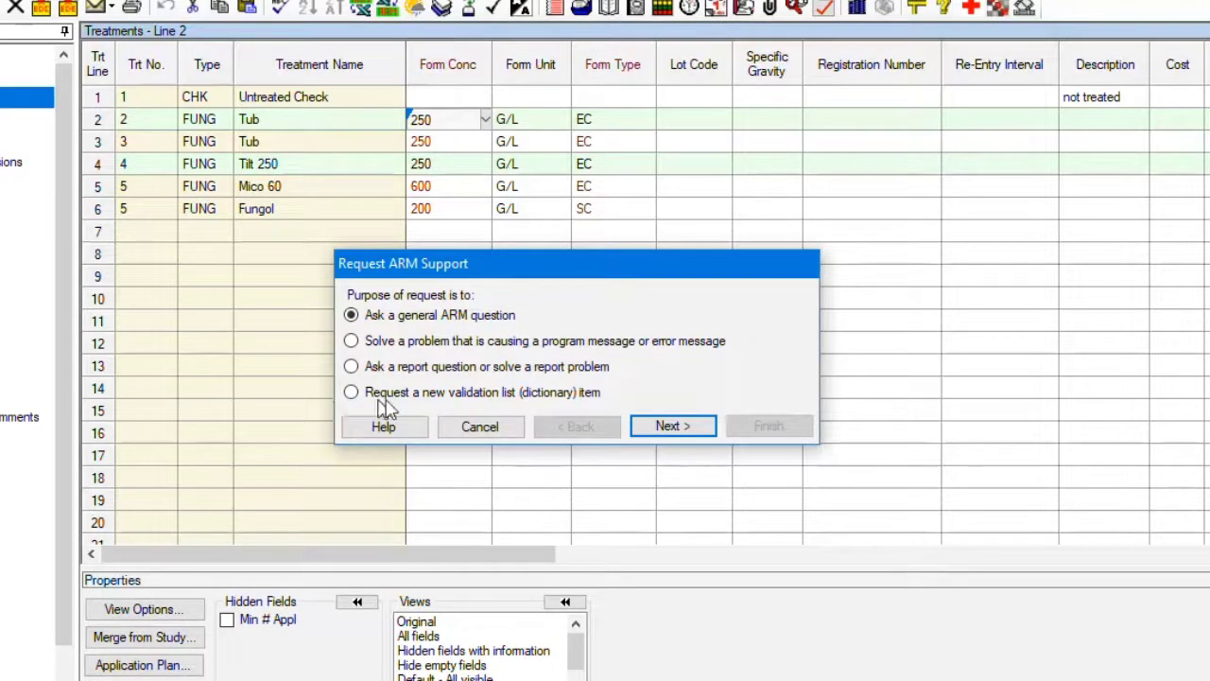
click(666, 427)
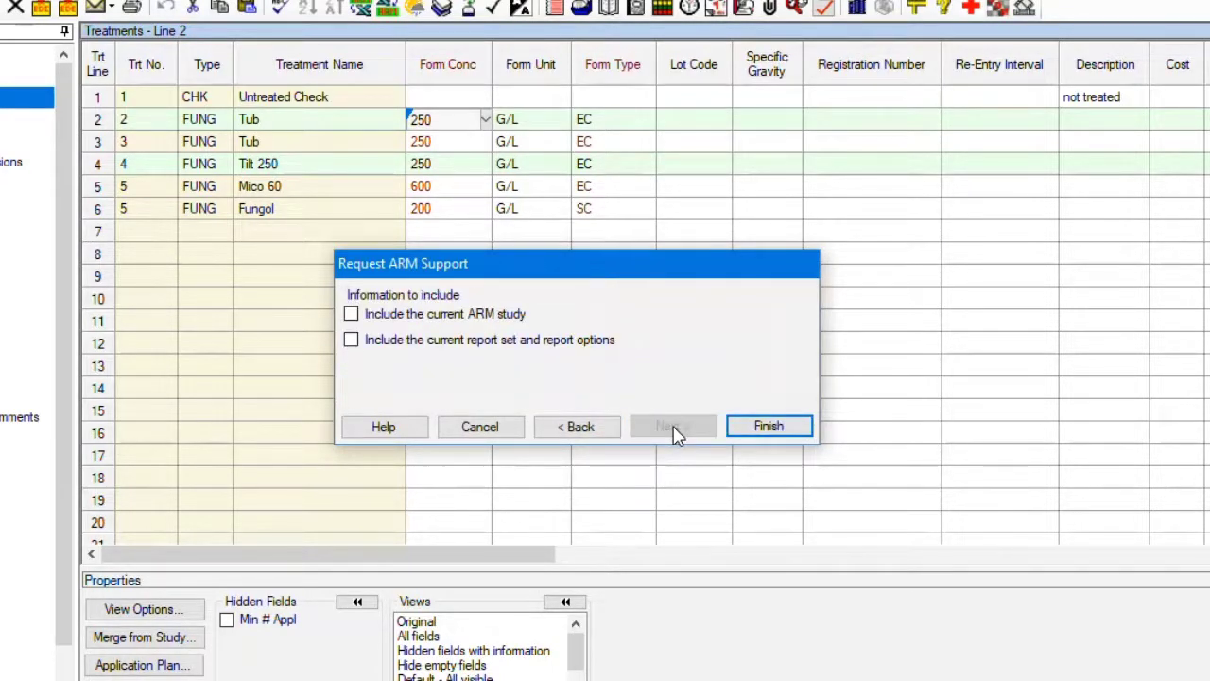
click(476, 323)
click(794, 426)
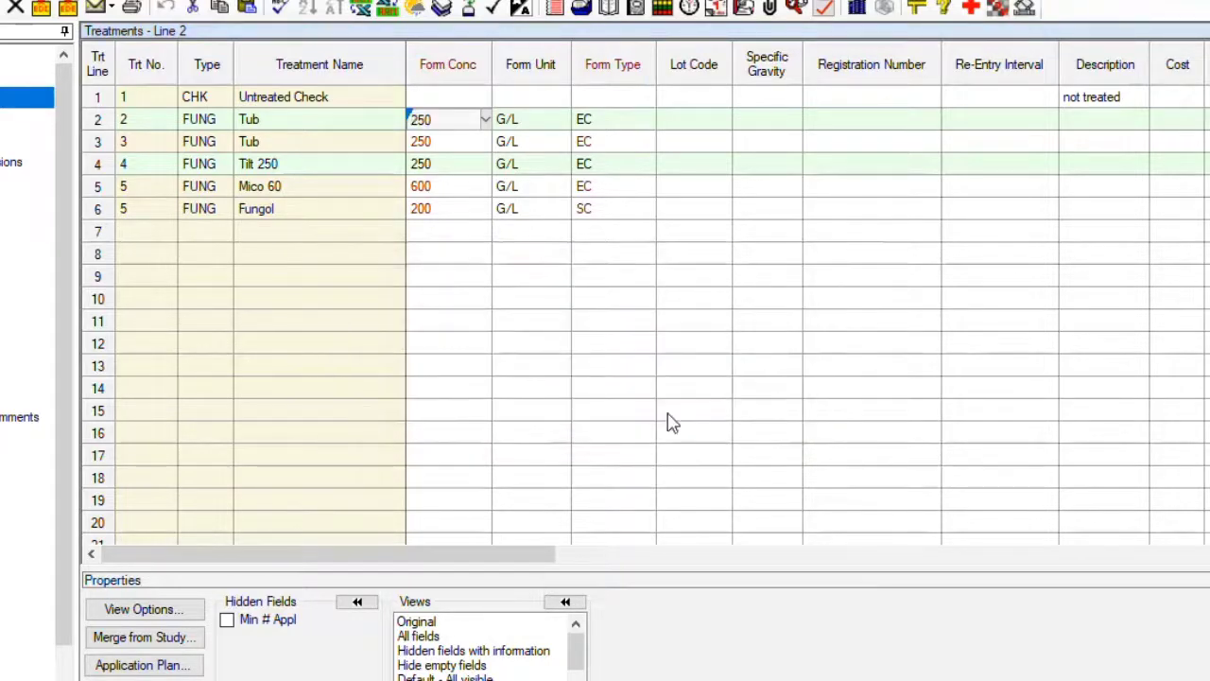